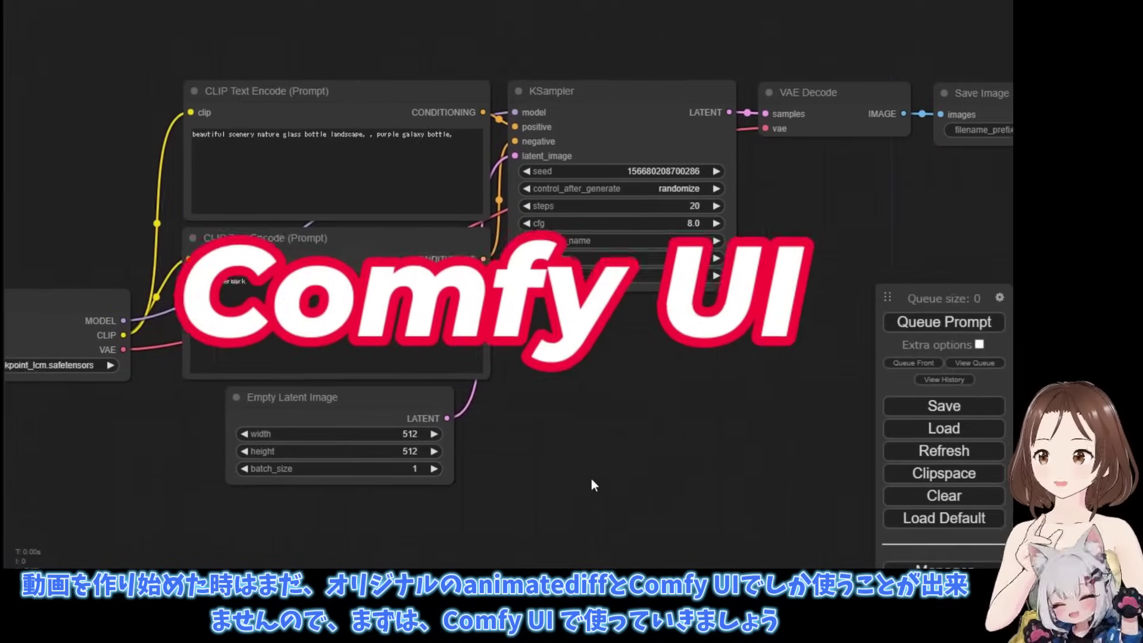
{"action": "left_click_drag", "start_coordinate": [729, 466], "coordinate": [844, 434]}
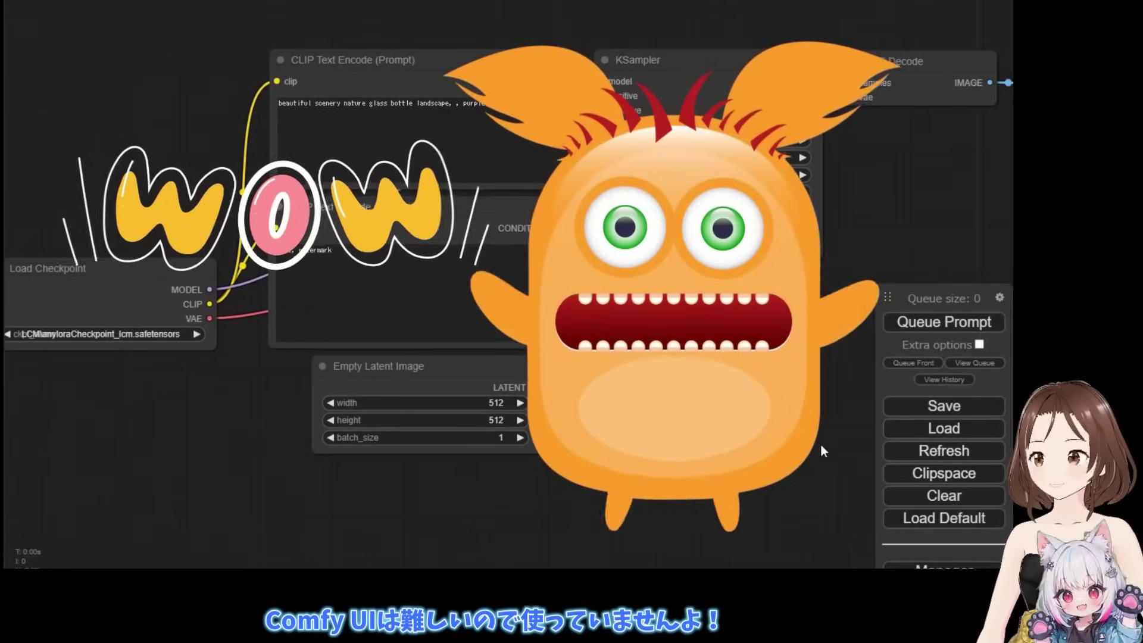
{"action": "scroll", "coordinate": [734, 444], "scroll_direction": "down", "scroll_amount": 2}
{"action": "mouse_move", "coordinate": [759, 456]}
{"action": "left_mouse_down"}
{"action": "mouse_move", "coordinate": [615, 424]}
{"action": "mouse_move", "coordinate": [616, 385]}
{"action": "mouse_move", "coordinate": [668, 375]}
{"action": "mouse_move", "coordinate": [691, 442]}
{"action": "mouse_move", "coordinate": [647, 460]}
{"action": "mouse_move", "coordinate": [628, 408]}
{"action": "mouse_move", "coordinate": [654, 405]}
{"action": "mouse_move", "coordinate": [647, 444]}
{"action": "mouse_move", "coordinate": [630, 427]}
{"action": "left_mouse_up"}
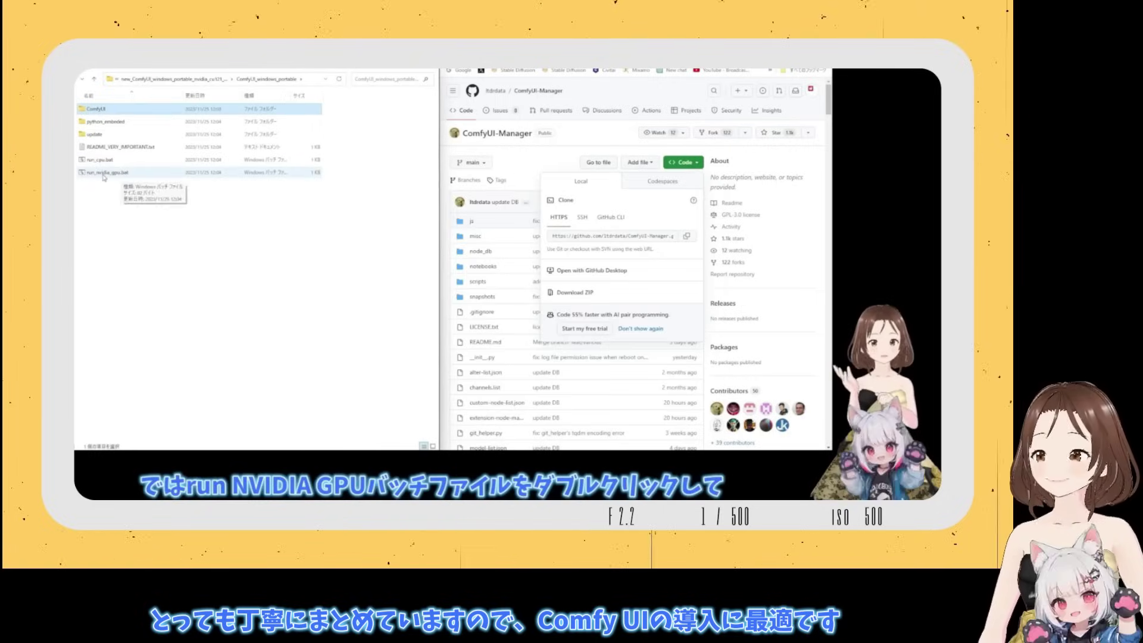
Step: Launch ComfyUI by running the run_nvidia_gpu.bat batch file in the ComfyUI_windows_portable folder
{"action": "double_click", "coordinate": [104, 177]}
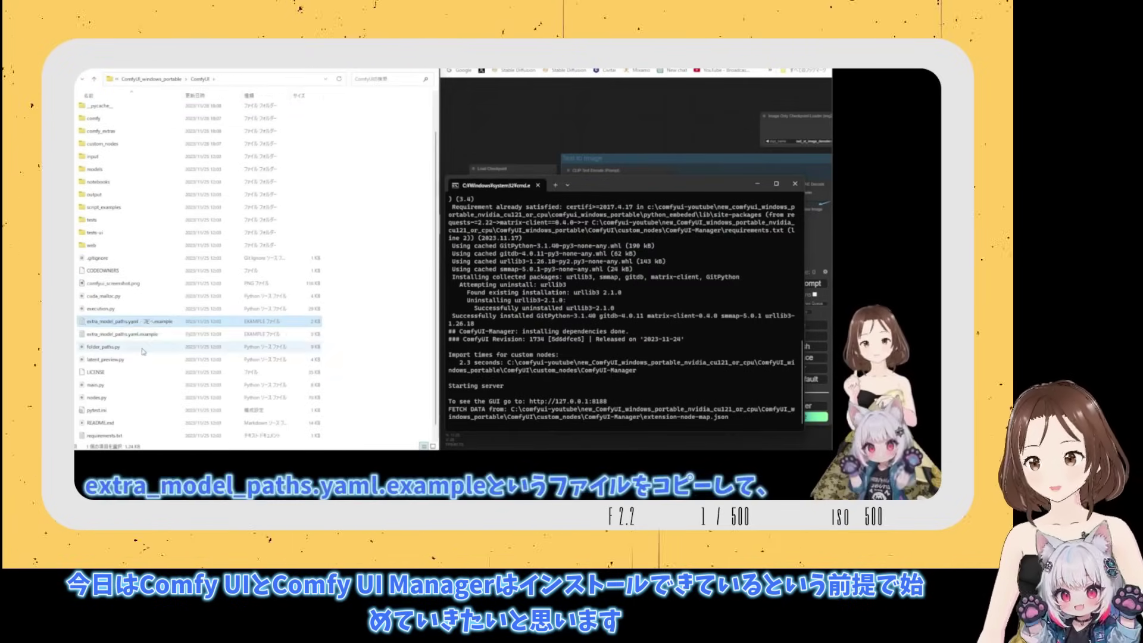
{"action": "key", "text": "Return"}
{"action": "key", "text": "Return"}
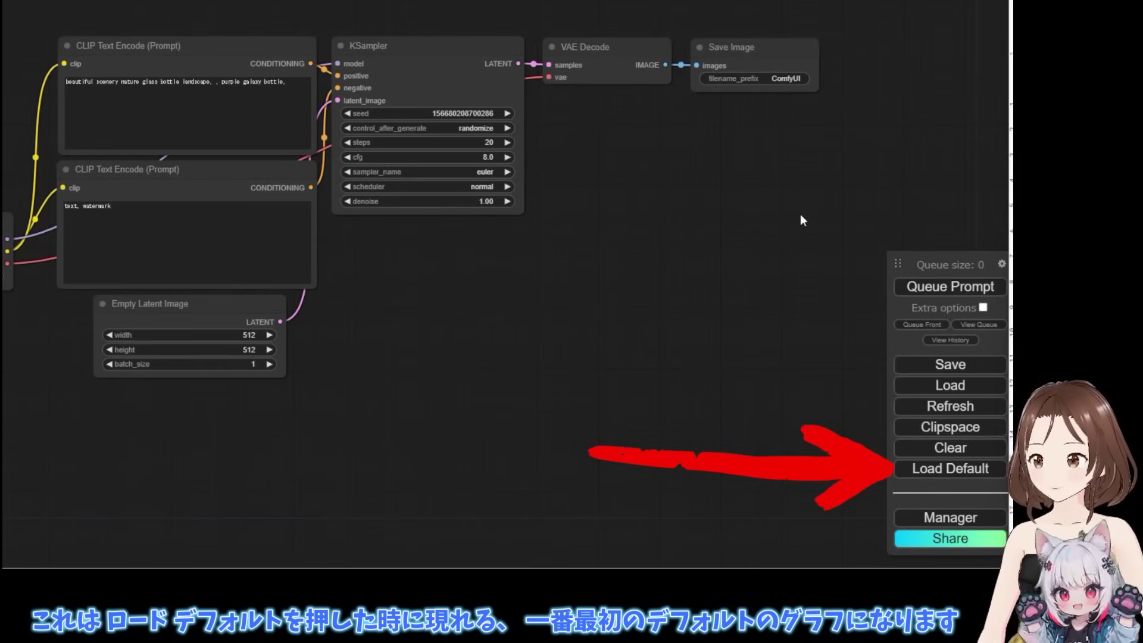
Step: Select the KSampler node and reposition the VAE Decode node between KSampler and Save Image in the default graph
{"action": "left_click_drag", "start_coordinate": [702, 247], "coordinate": [698, 253]}
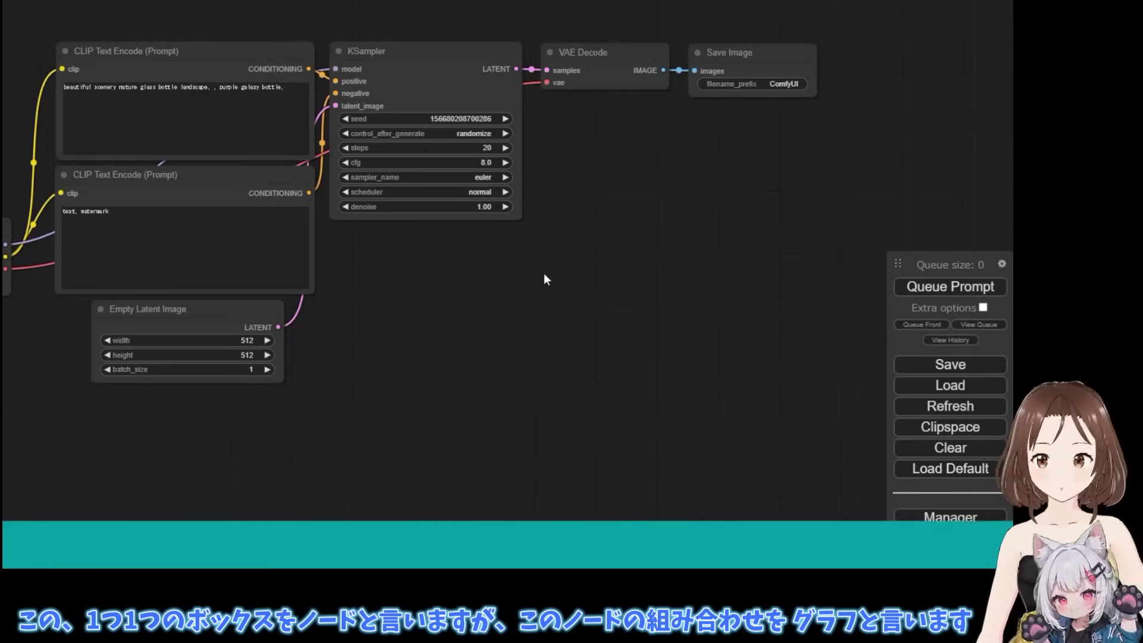
{"action": "left_click_drag", "start_coordinate": [544, 273], "coordinate": [546, 275]}
{"action": "left_click", "coordinate": [437, 68]}
{"action": "left_click_drag", "start_coordinate": [436, 68], "coordinate": [433, 66]}
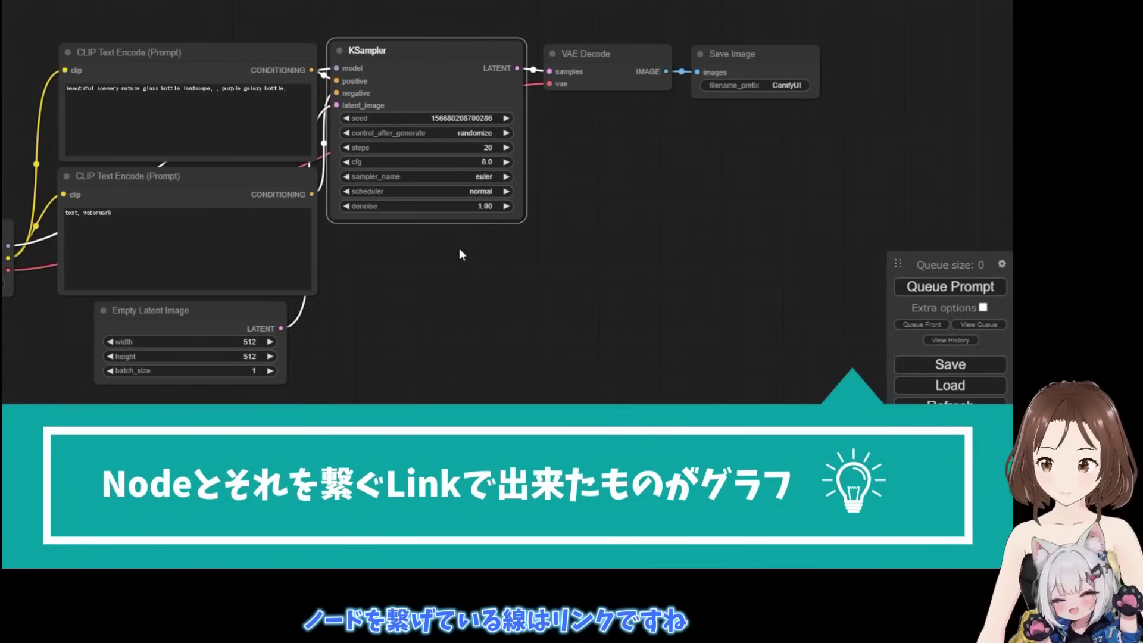
{"action": "mouse_move", "coordinate": [585, 62]}
{"action": "left_mouse_down"}
{"action": "mouse_move", "coordinate": [638, 62]}
{"action": "mouse_move", "coordinate": [602, 71]}
{"action": "left_mouse_up"}
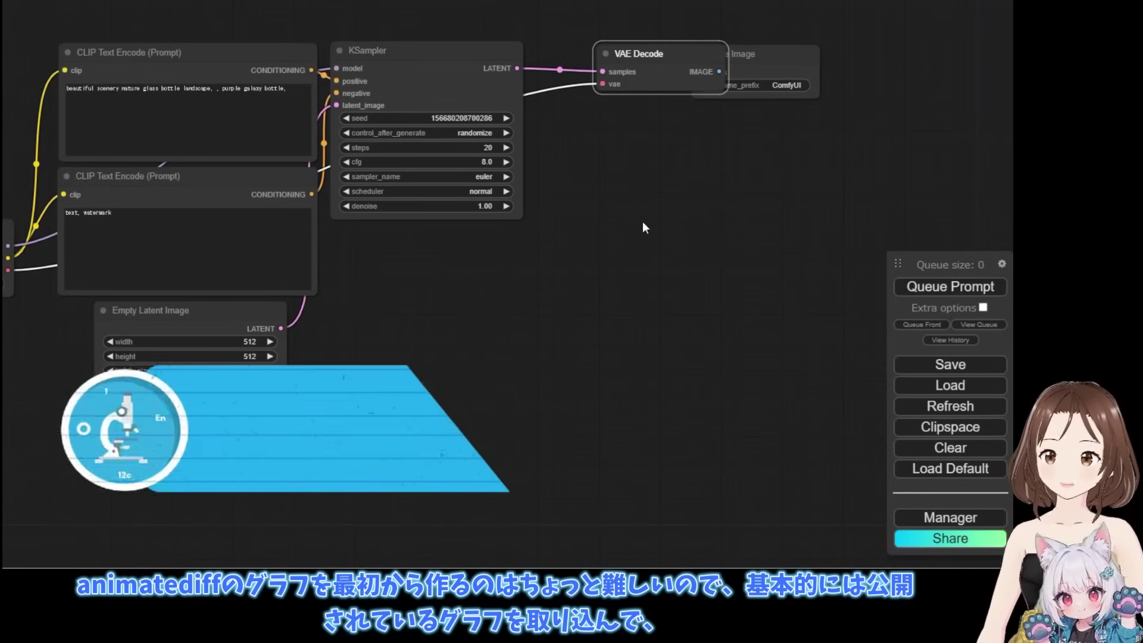
{"action": "left_click_drag", "start_coordinate": [673, 60], "coordinate": [643, 60]}
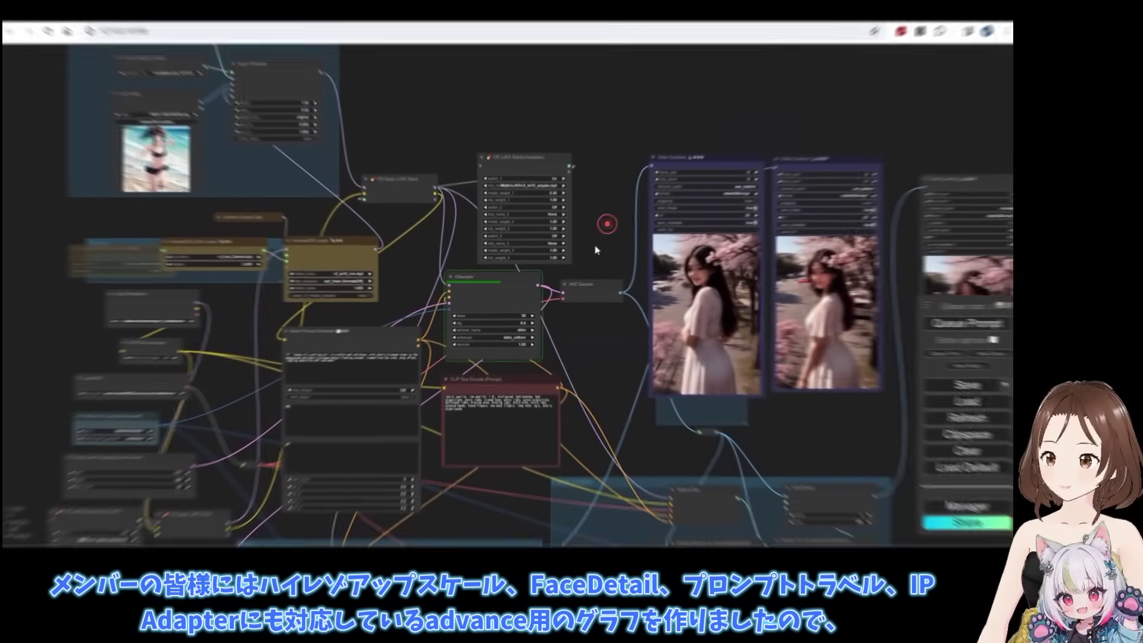
{"action": "left_click_drag", "start_coordinate": [596, 250], "coordinate": [678, 121]}
{"action": "scroll", "coordinate": [654, 234], "scroll_direction": "up", "scroll_amount": 3}
{"action": "left_click_drag", "start_coordinate": [656, 234], "coordinate": [688, 365]}
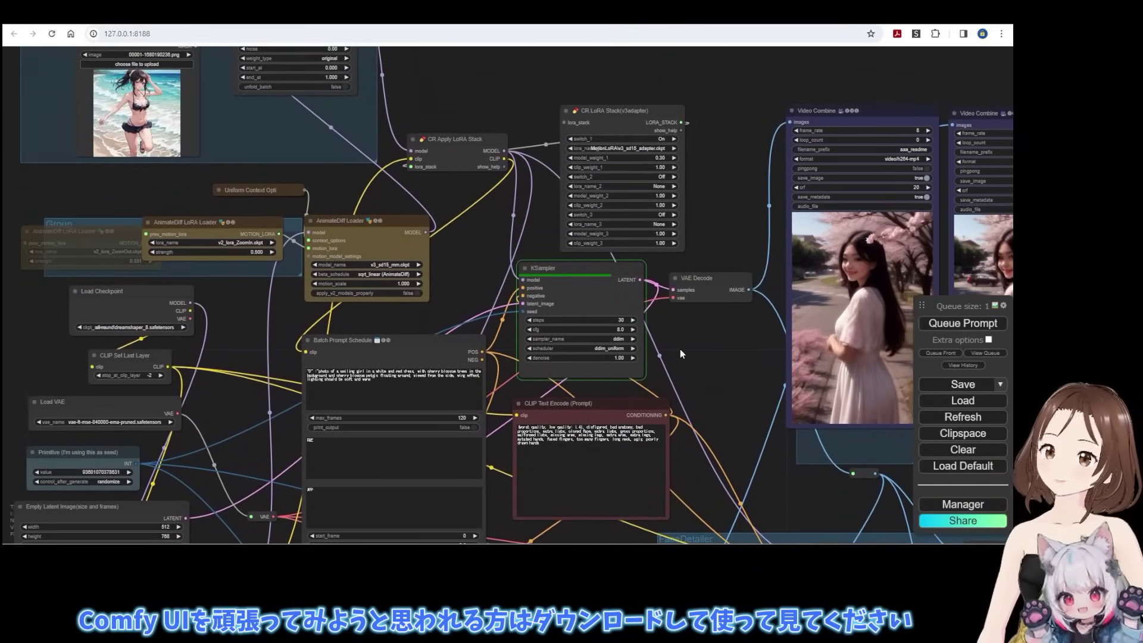
{"action": "left_click_drag", "start_coordinate": [719, 382], "coordinate": [630, 381]}
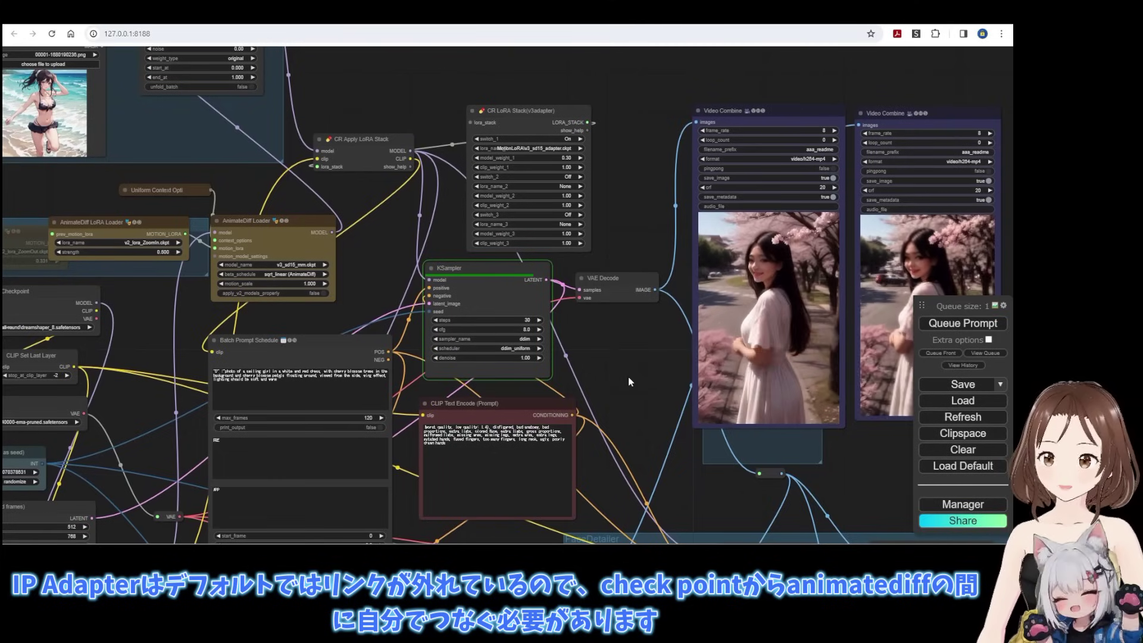
{"action": "mouse_move", "coordinate": [627, 377]}
{"action": "left_mouse_down"}
{"action": "mouse_move", "coordinate": [626, 317]}
{"action": "mouse_move", "coordinate": [599, 270]}
{"action": "mouse_move", "coordinate": [577, 312]}
{"action": "mouse_move", "coordinate": [599, 349]}
{"action": "mouse_move", "coordinate": [636, 360]}
{"action": "left_mouse_up"}
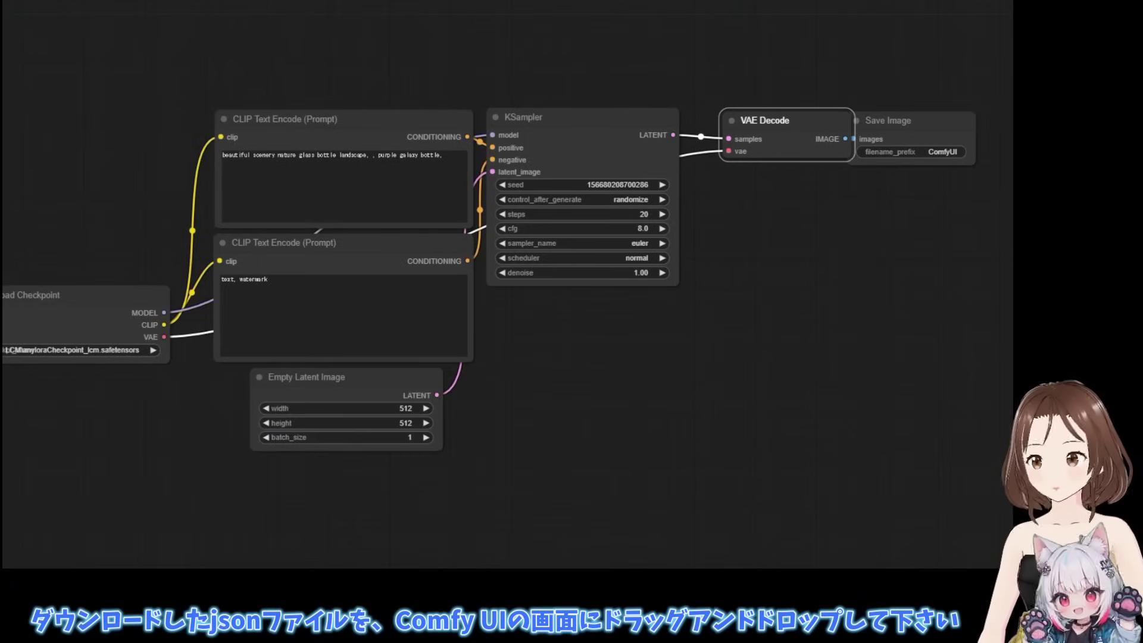
Step: Load the downloaded AnimateDiff workflow JSON file onto the canvas and dismiss the missing-nodes dialog
{"action": "left_click_drag", "start_coordinate": [1012, 280], "coordinate": [731, 234]}
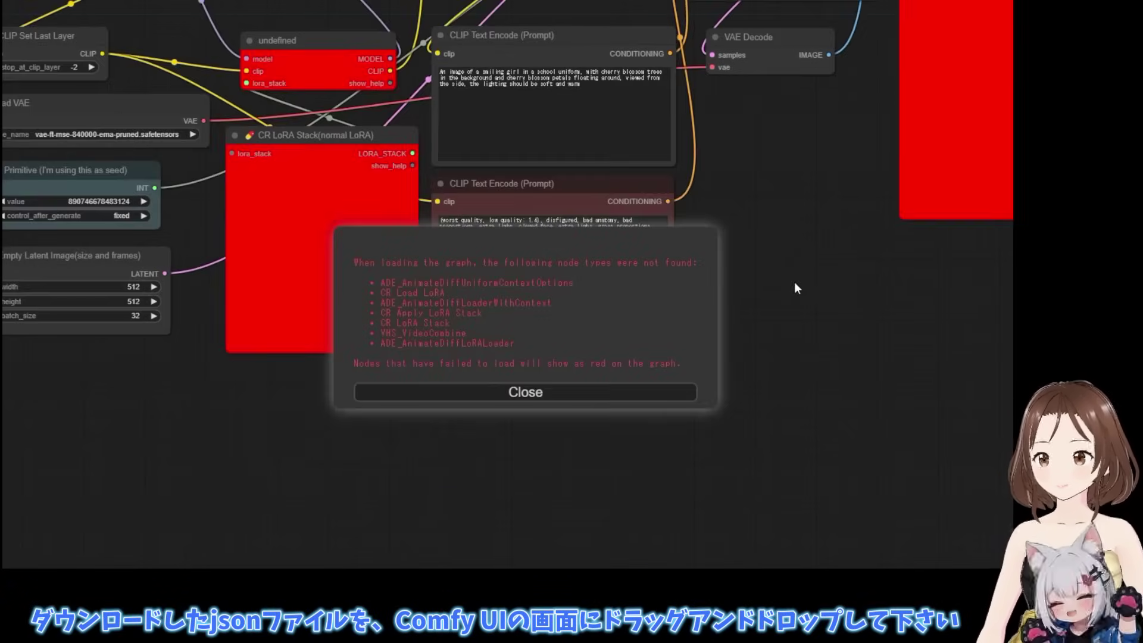
{"action": "left_click_drag", "start_coordinate": [786, 210], "coordinate": [710, 410]}
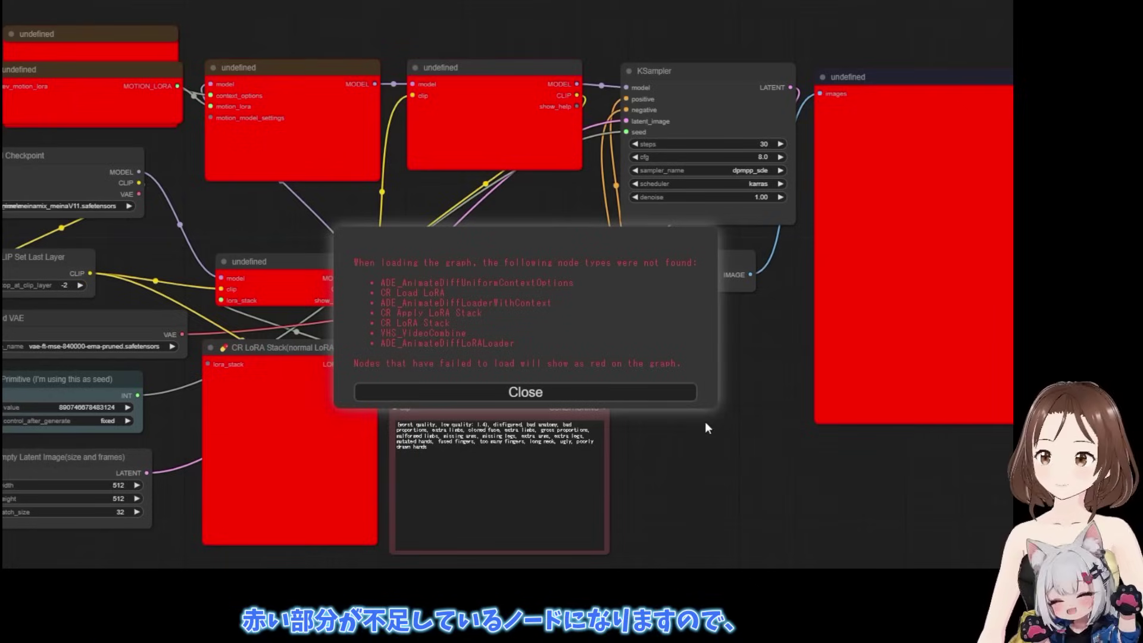
{"action": "left_click", "coordinate": [575, 393]}
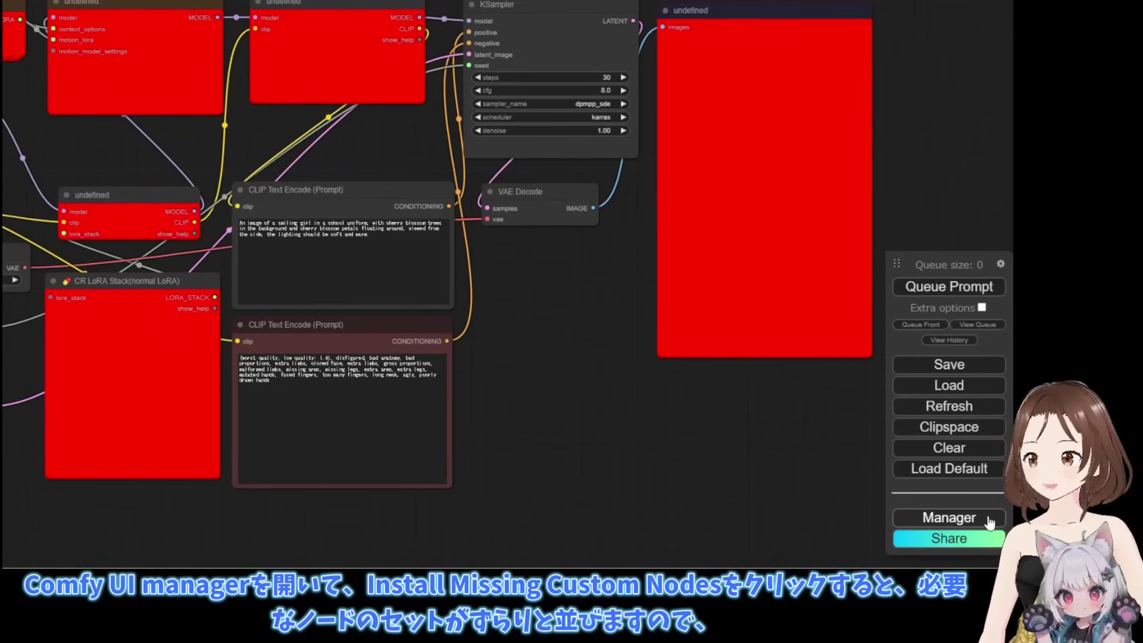
Step: Install the missing custom nodes ComfyUI_Comfyroll_CustomNodes, AnimateDiff Evolved and ComfyUI-VideoHelperSuite together through ComfyUI Manager
{"action": "left_click", "coordinate": [980, 519]}
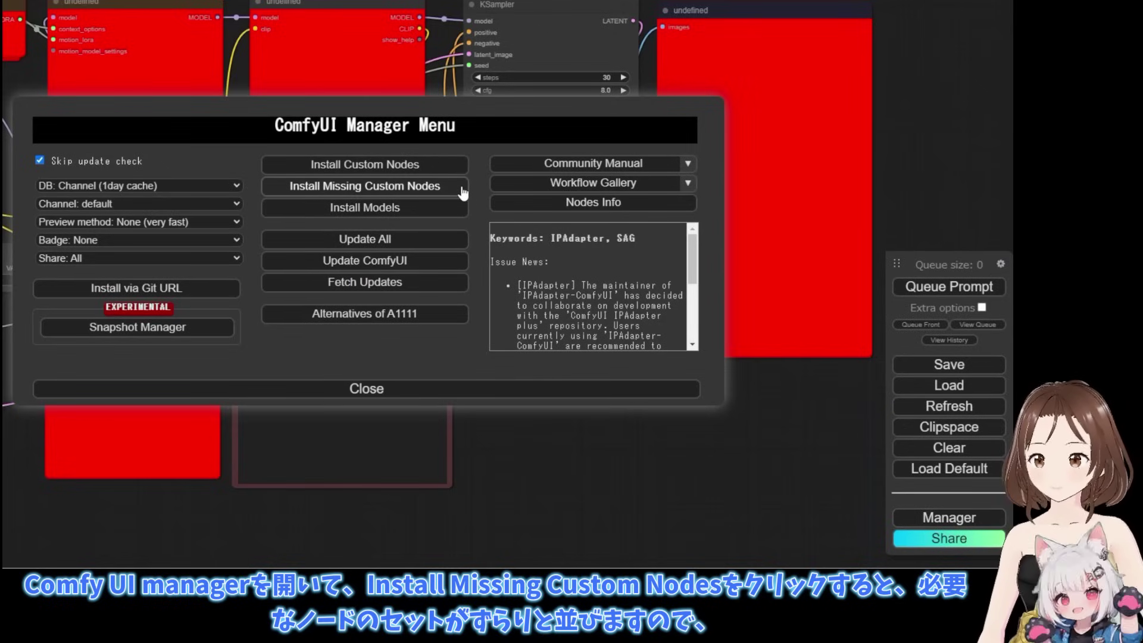
{"action": "left_click", "coordinate": [462, 191]}
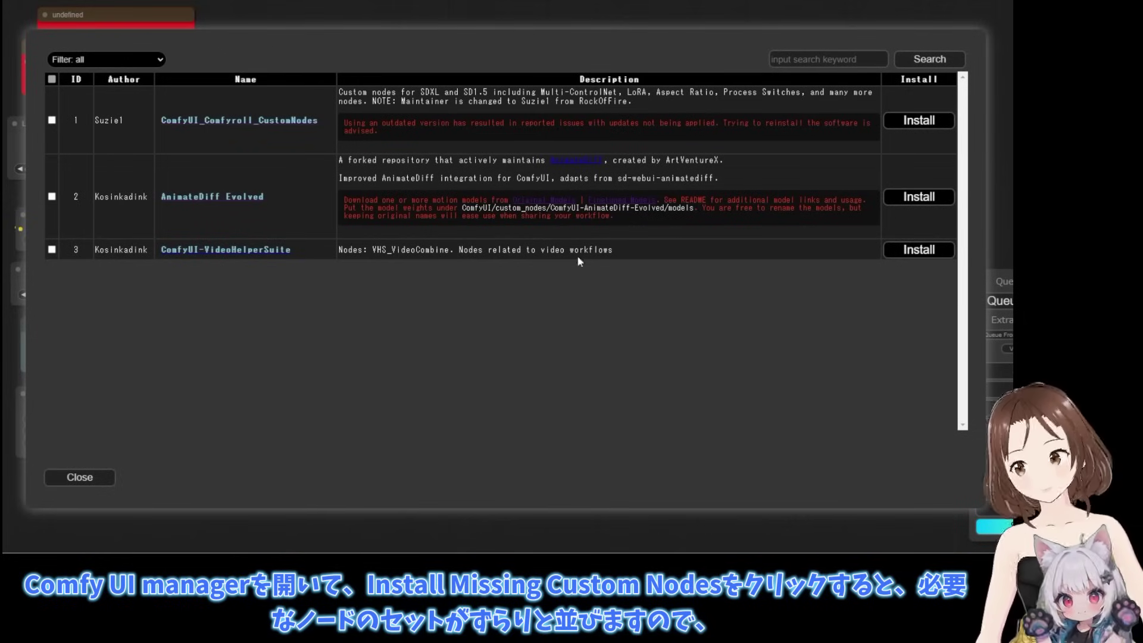
{"action": "left_click", "coordinate": [52, 119]}
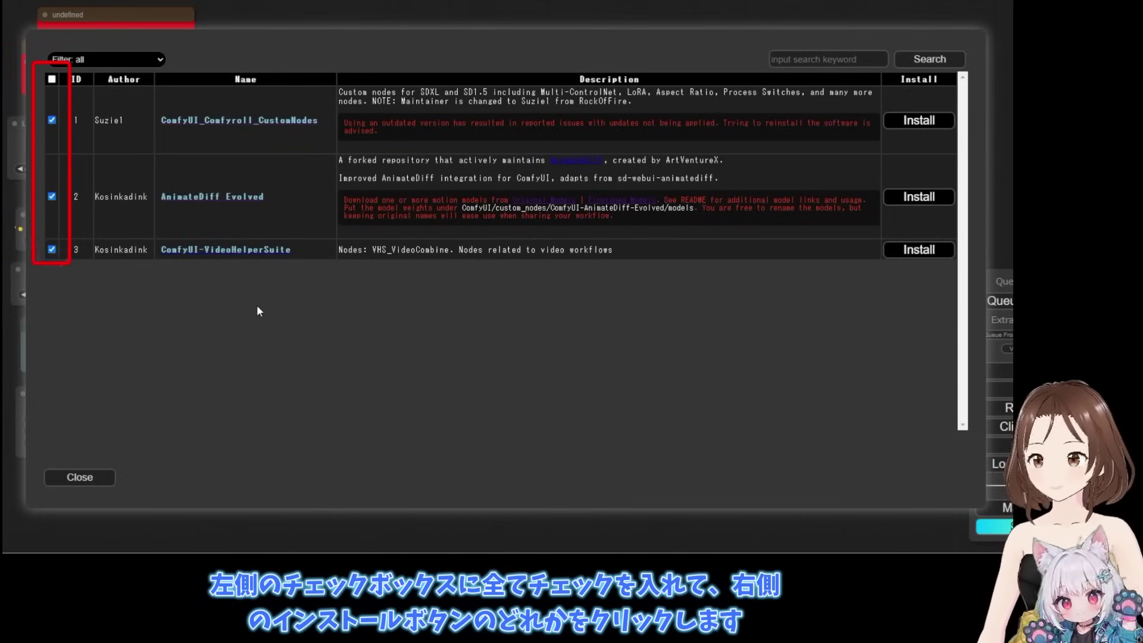
{"action": "left_click", "coordinate": [945, 126]}
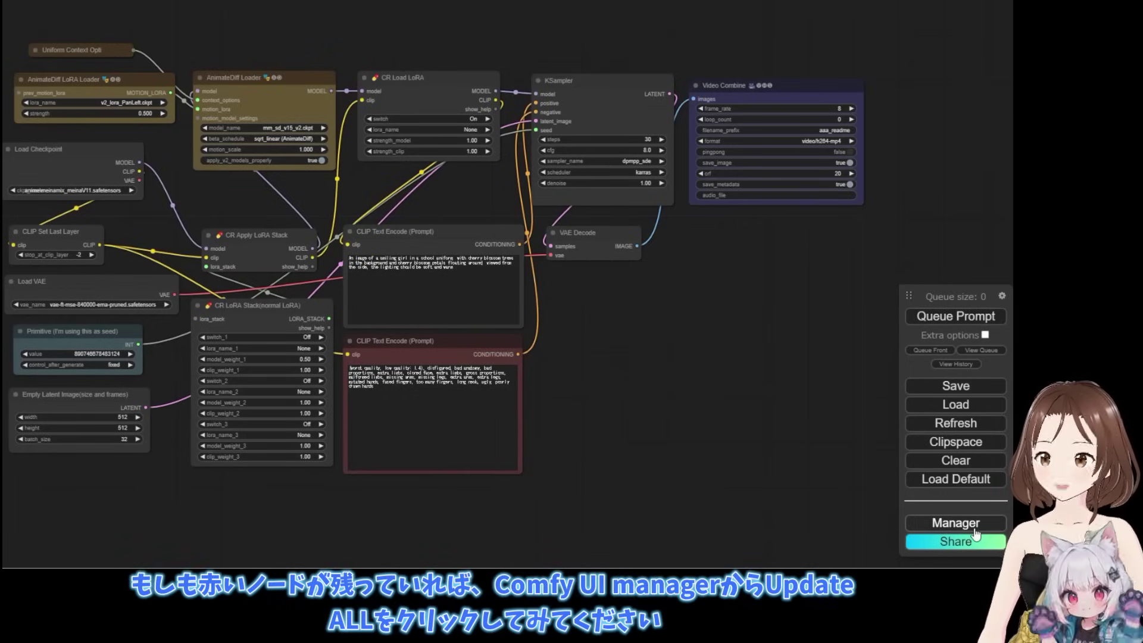
{"action": "left_click", "coordinate": [974, 527]}
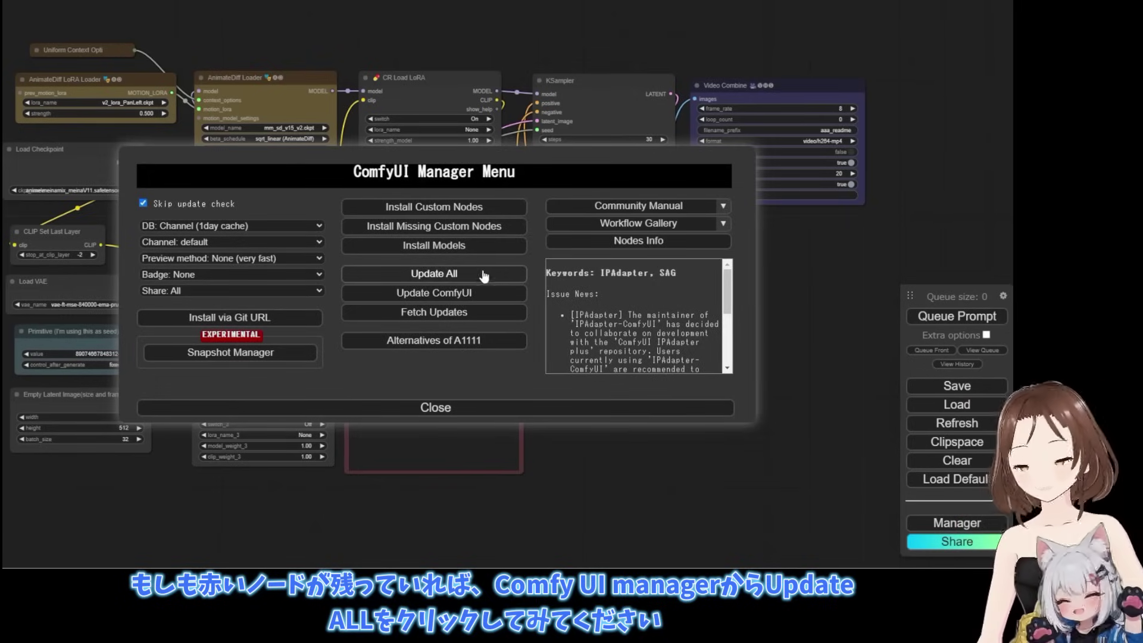
{"action": "left_click", "coordinate": [452, 410]}
{"action": "left_click", "coordinate": [694, 417]}
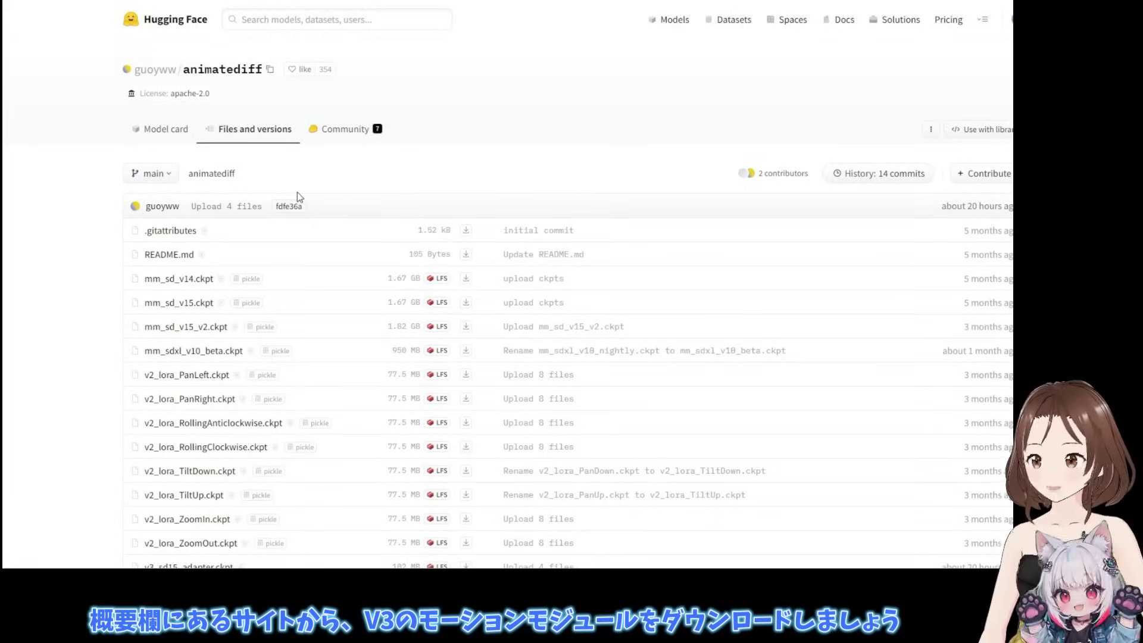
Step: Look through the animatediff files on Hugging Face for the v3 motion module, and open the models folder of ComfyUI-AnimateDiff-Evolved in custom_nodes
{"action": "scroll", "coordinate": [298, 196], "scroll_direction": "down", "scroll_amount": 3}
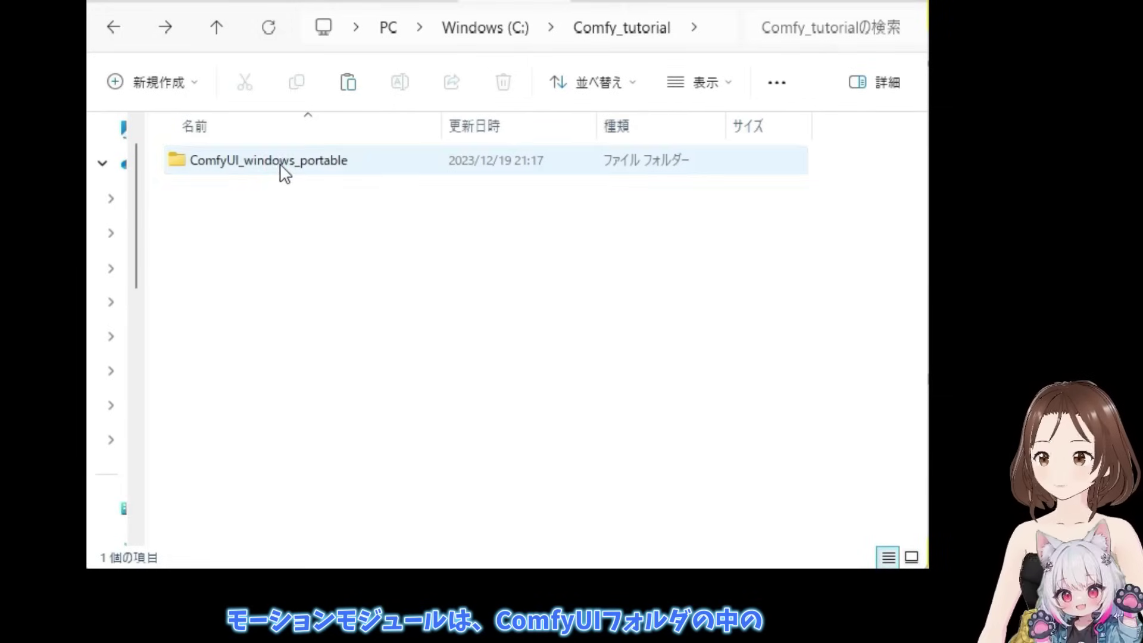
{"action": "double_click", "coordinate": [280, 162]}
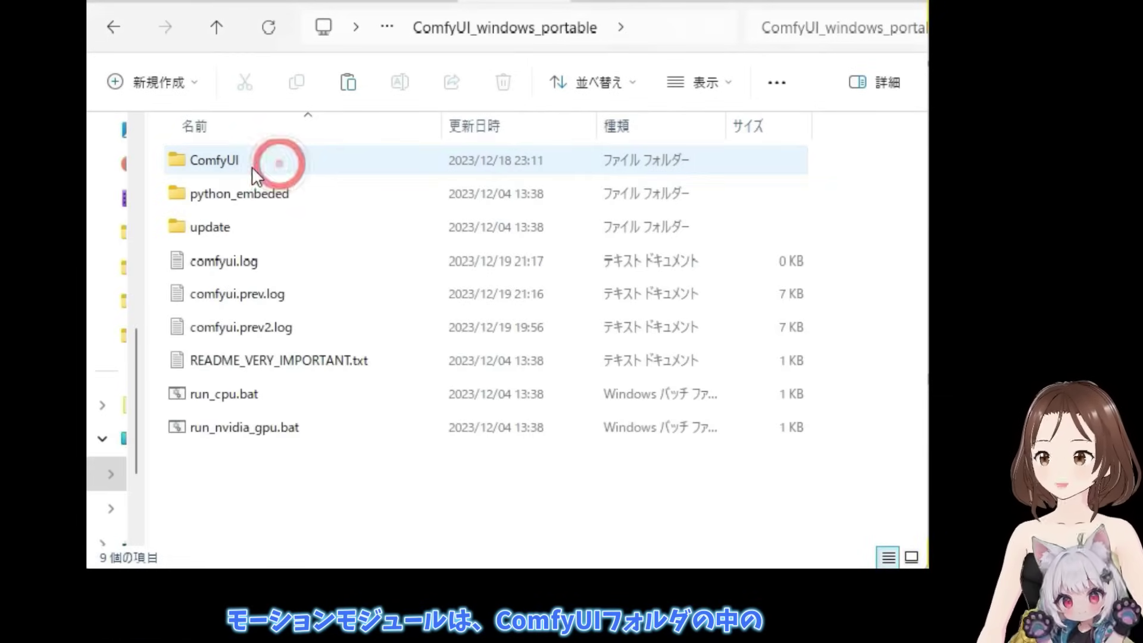
{"action": "double_click", "coordinate": [315, 173]}
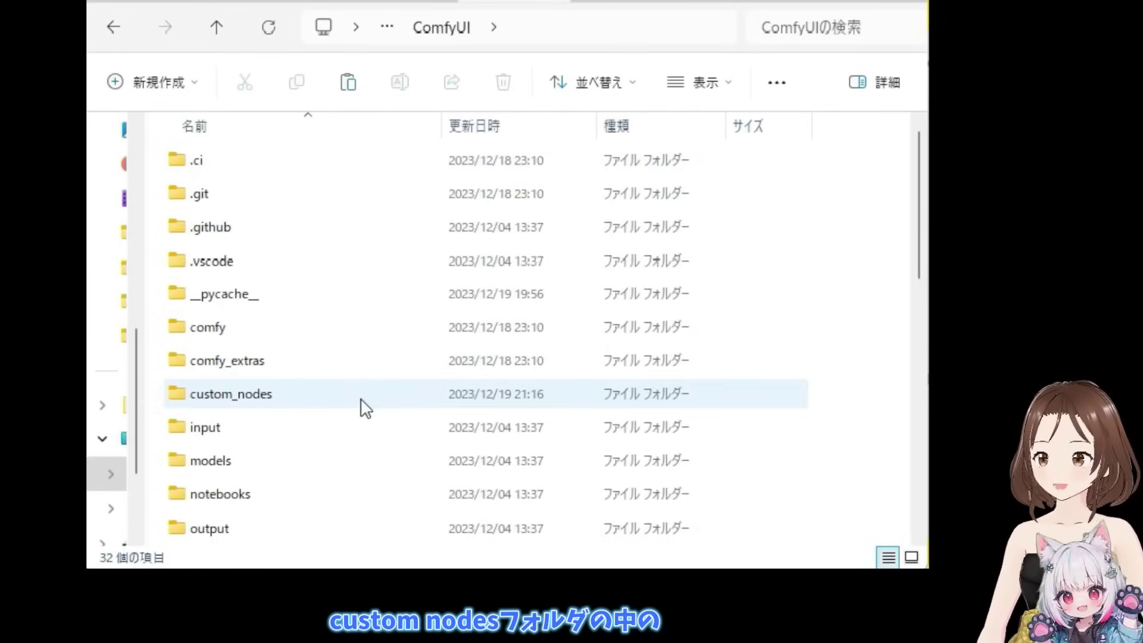
{"action": "double_click", "coordinate": [384, 396]}
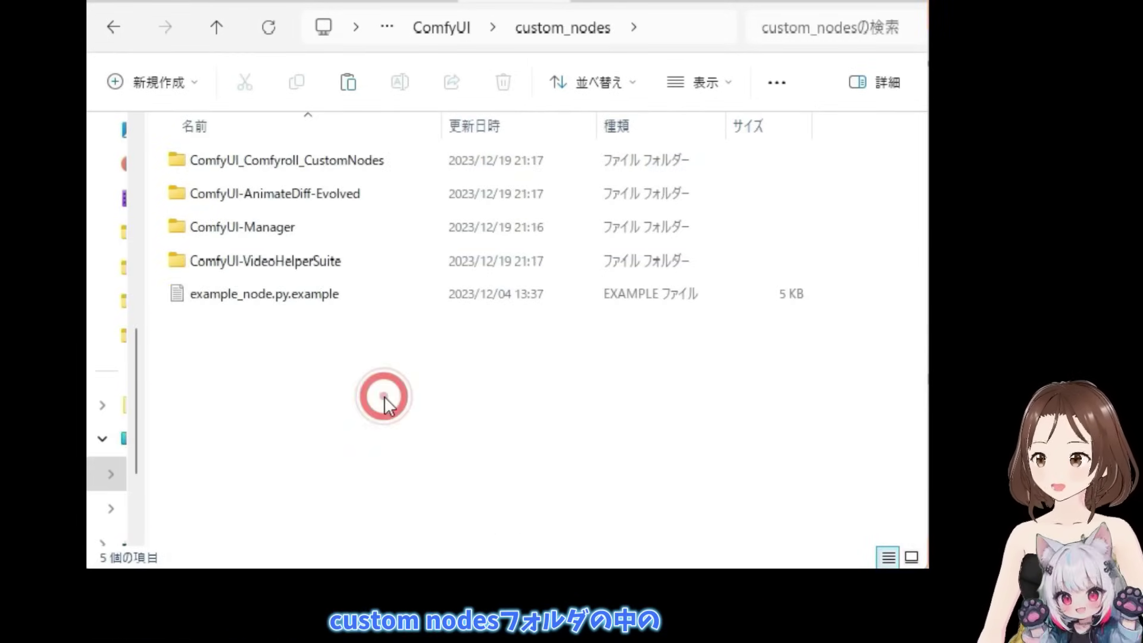
{"action": "double_click", "coordinate": [410, 193]}
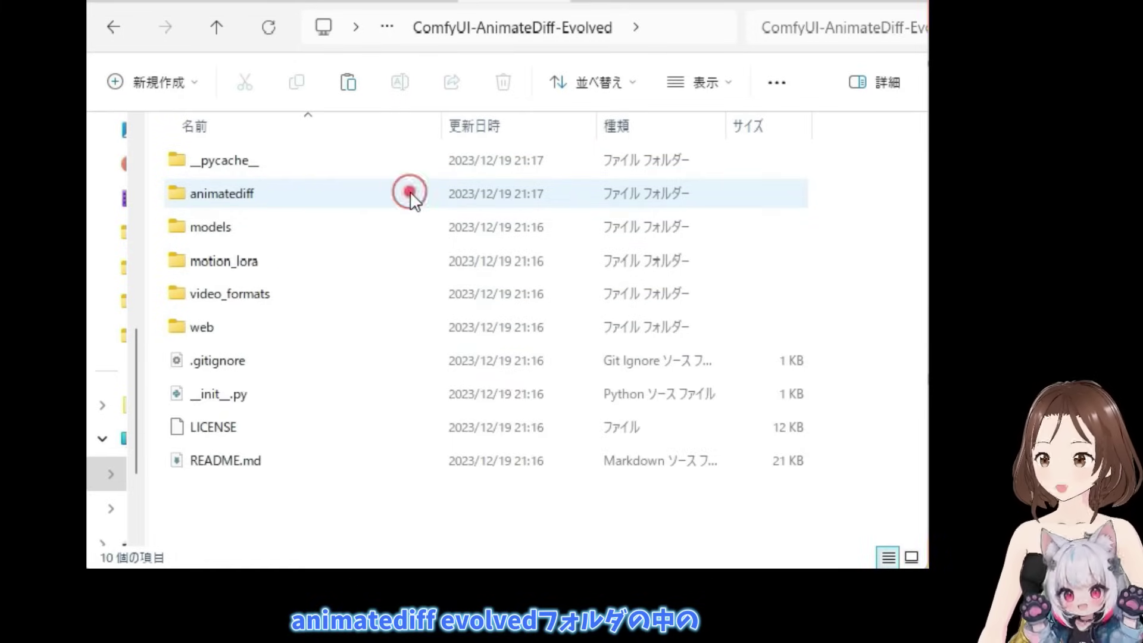
{"action": "double_click", "coordinate": [405, 237]}
{"action": "right_click", "coordinate": [395, 260]}
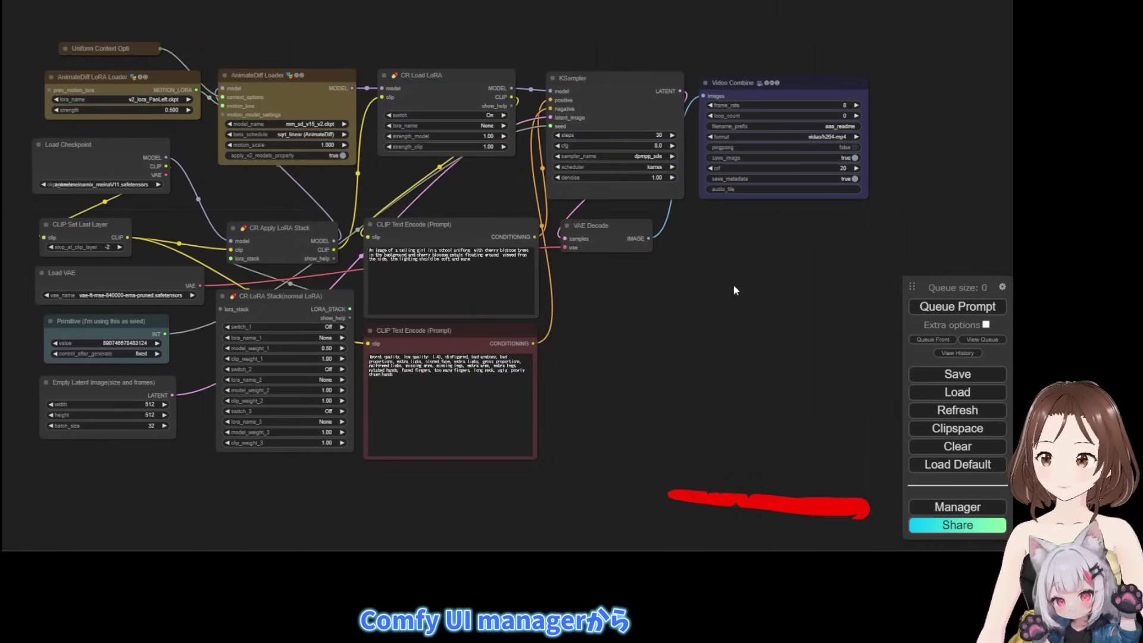
Step: Search ComfyUI Manager's installable models for animatediff and install mm_sd_v15_v2.ckpt for ComfyUI-AnimateDiff-Evolved
{"action": "left_click", "coordinate": [955, 507]}
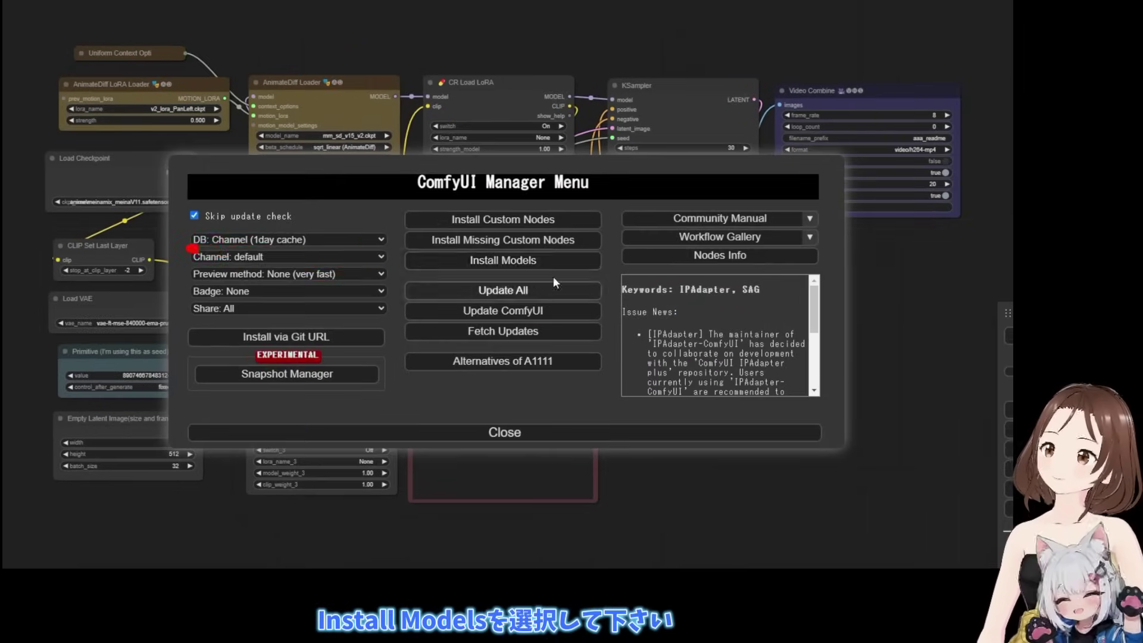
{"action": "left_click", "coordinate": [571, 262]}
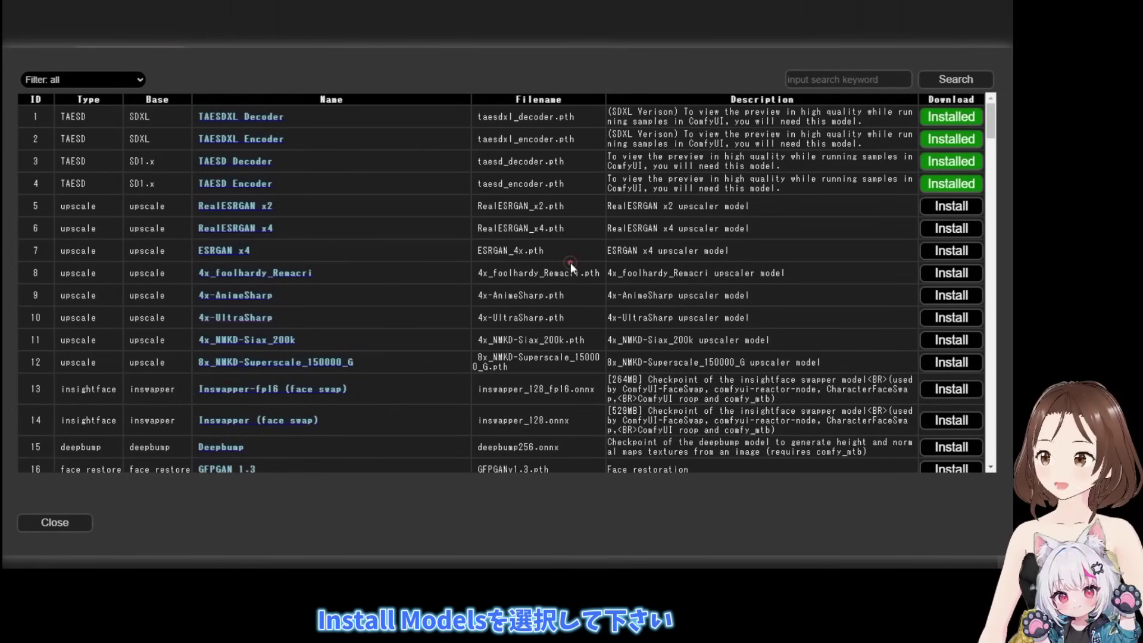
{"action": "left_click", "coordinate": [833, 79]}
{"action": "type", "text": "animatediff"}
{"action": "left_click", "coordinate": [947, 80]}
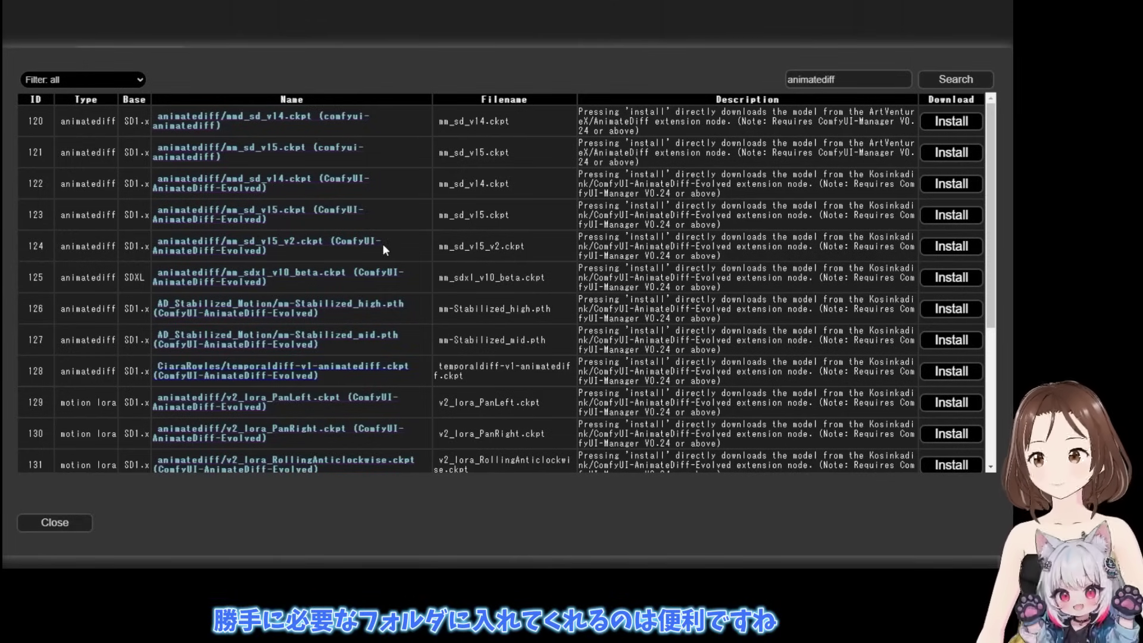
{"action": "left_click", "coordinate": [970, 249]}
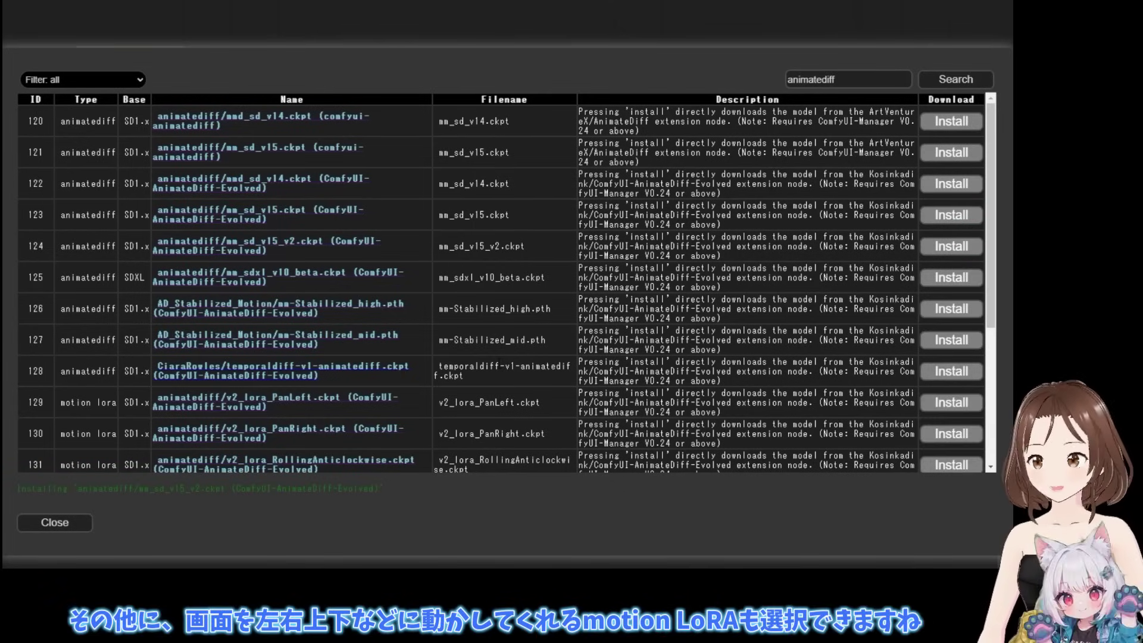
Step: Review the motion LoRA entries and install status in the model list, and close the model list and ComfyUI Manager
{"action": "scroll", "coordinate": [410, 294], "scroll_direction": "down", "scroll_amount": 3}
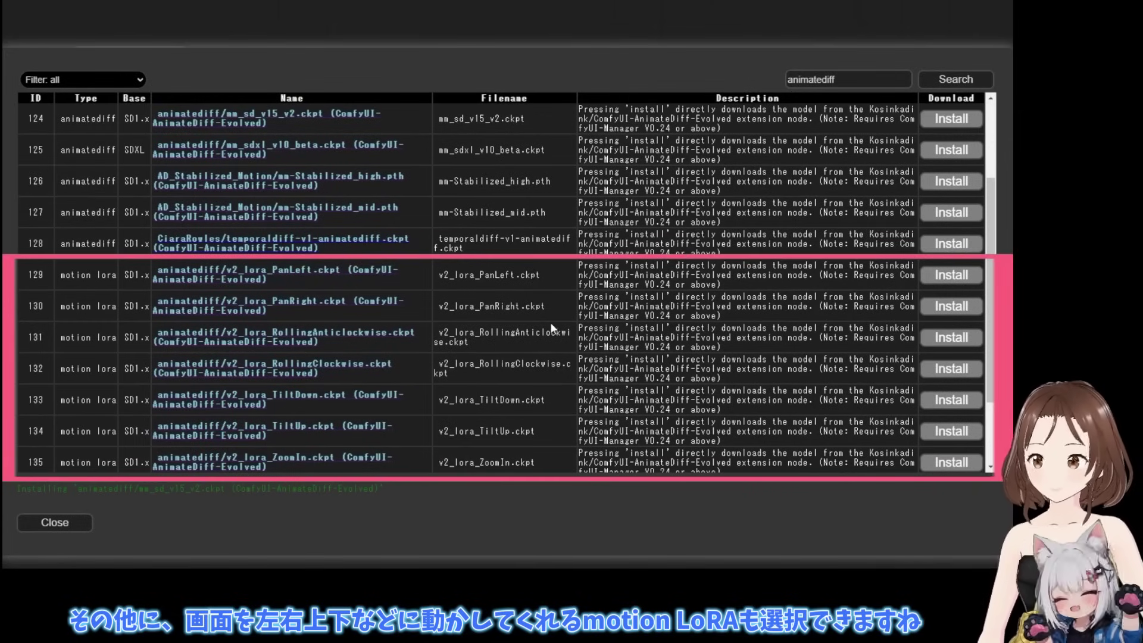
{"action": "scroll", "coordinate": [550, 323], "scroll_direction": "down", "scroll_amount": 3}
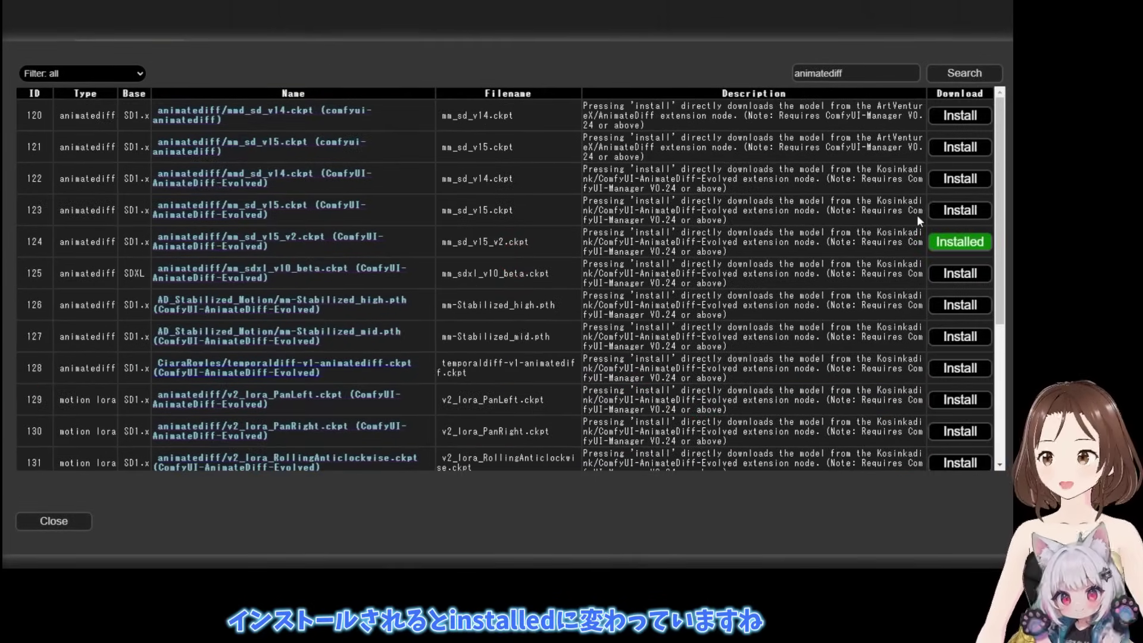
{"action": "scroll", "coordinate": [977, 441], "scroll_direction": "down", "scroll_amount": 4}
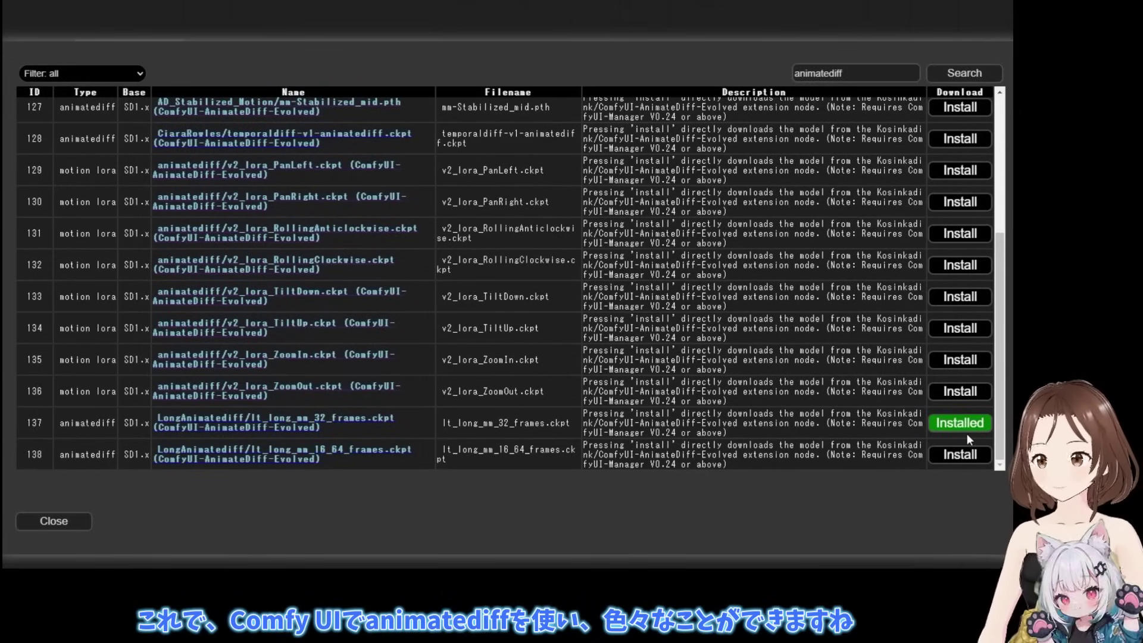
{"action": "left_click", "coordinate": [74, 521]}
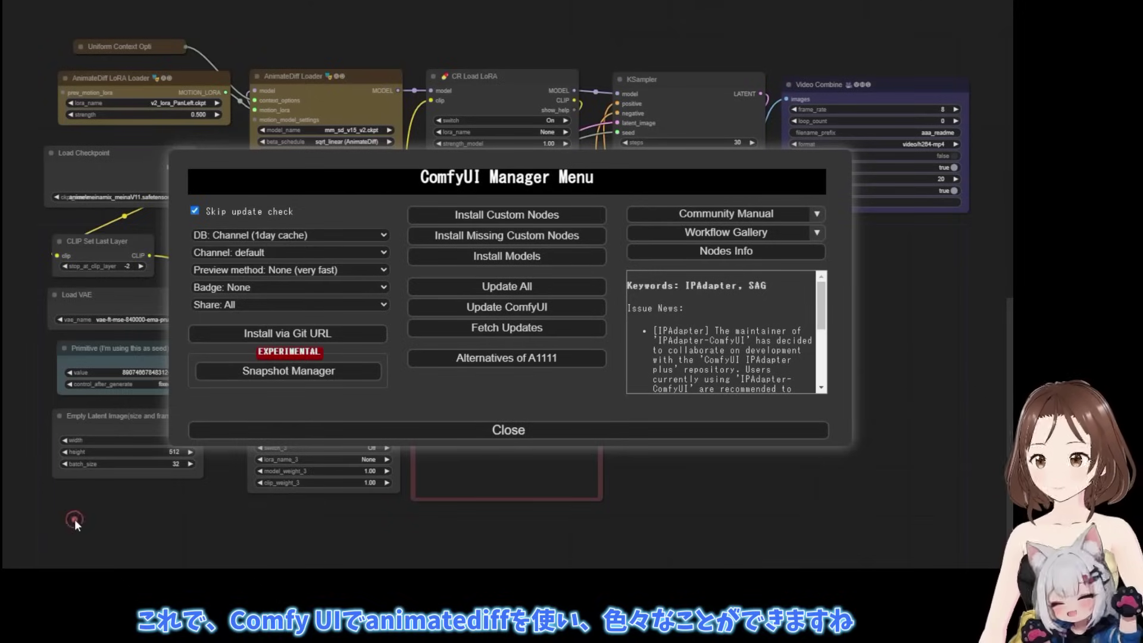
{"action": "left_click", "coordinate": [516, 432]}
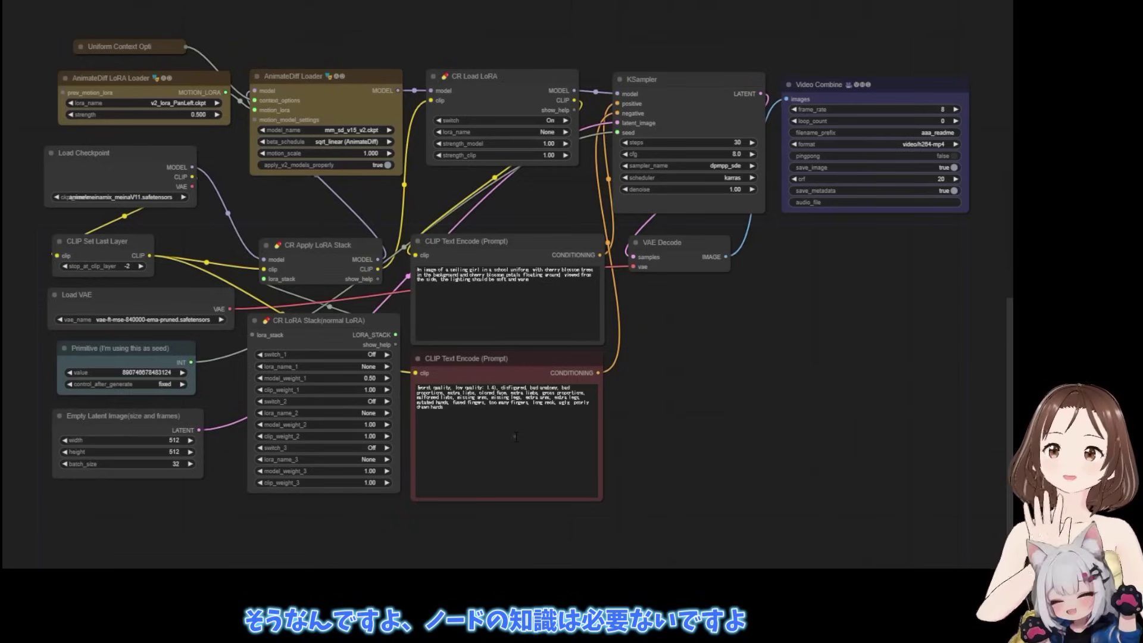
{"action": "left_click", "coordinate": [516, 437]}
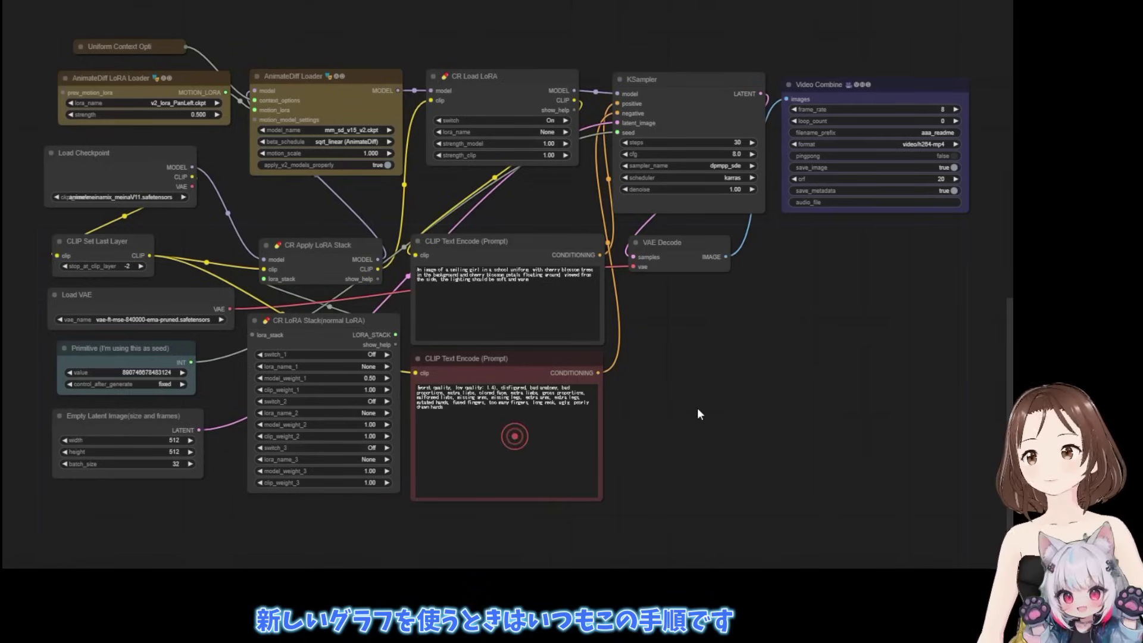
{"action": "left_click_drag", "start_coordinate": [697, 409], "coordinate": [698, 424]}
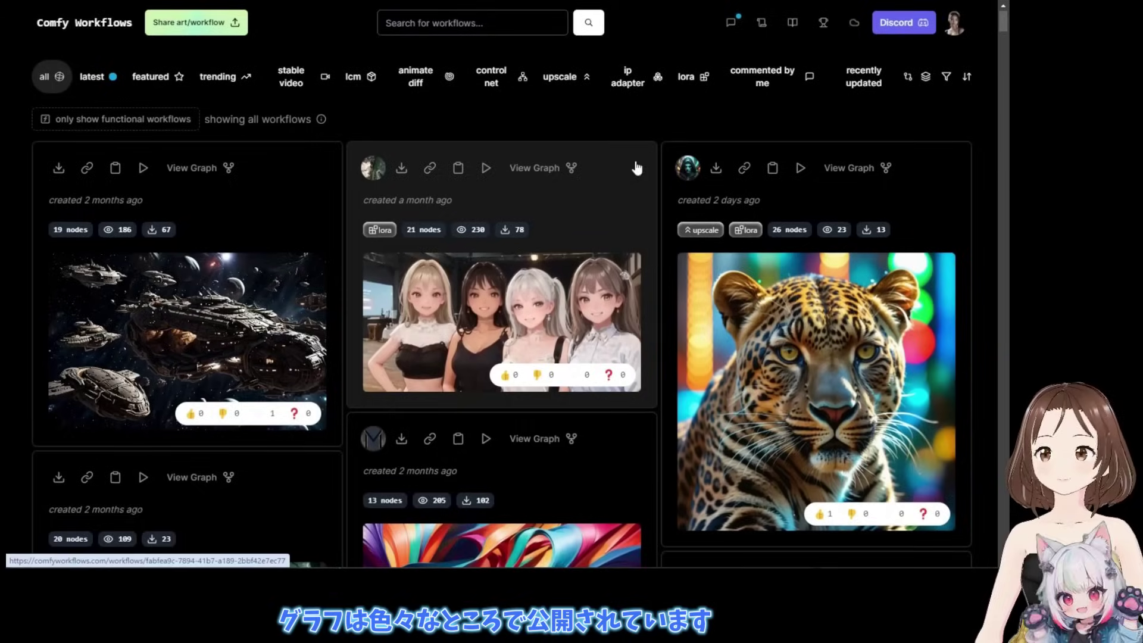
Step: Look through the shared workflows on the Comfy Workflows website for downloadable graphs
{"action": "scroll", "coordinate": [635, 169], "scroll_direction": "down", "scroll_amount": 4}
{"action": "scroll", "coordinate": [636, 169], "scroll_direction": "down", "scroll_amount": 3}
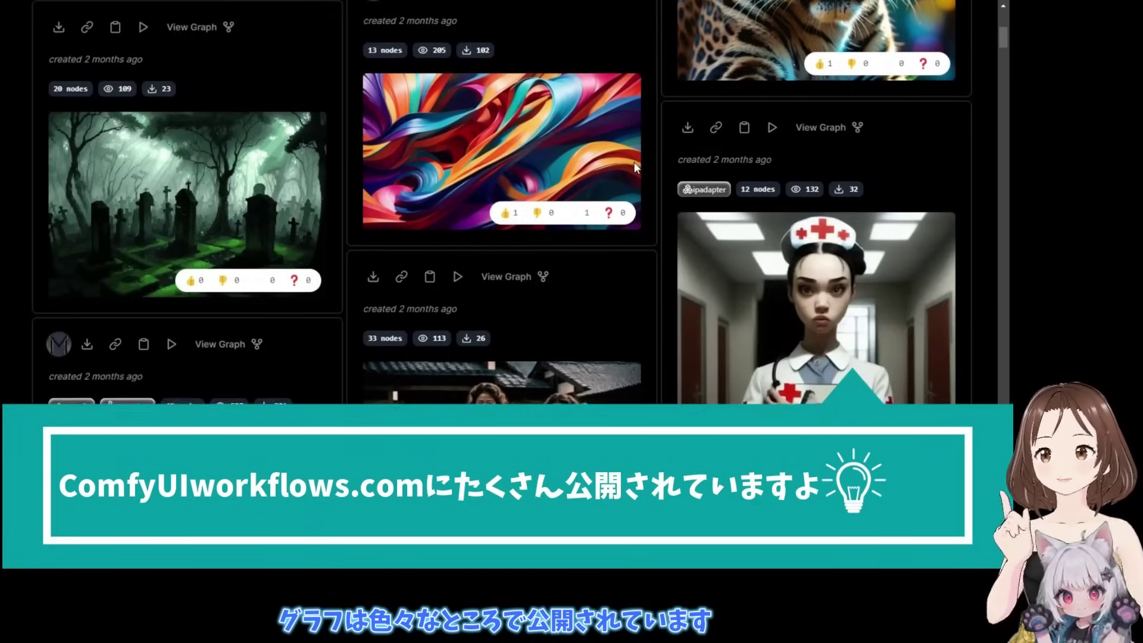
{"action": "scroll", "coordinate": [634, 164], "scroll_direction": "down", "scroll_amount": 4}
{"action": "scroll", "coordinate": [635, 169], "scroll_direction": "down", "scroll_amount": 10}
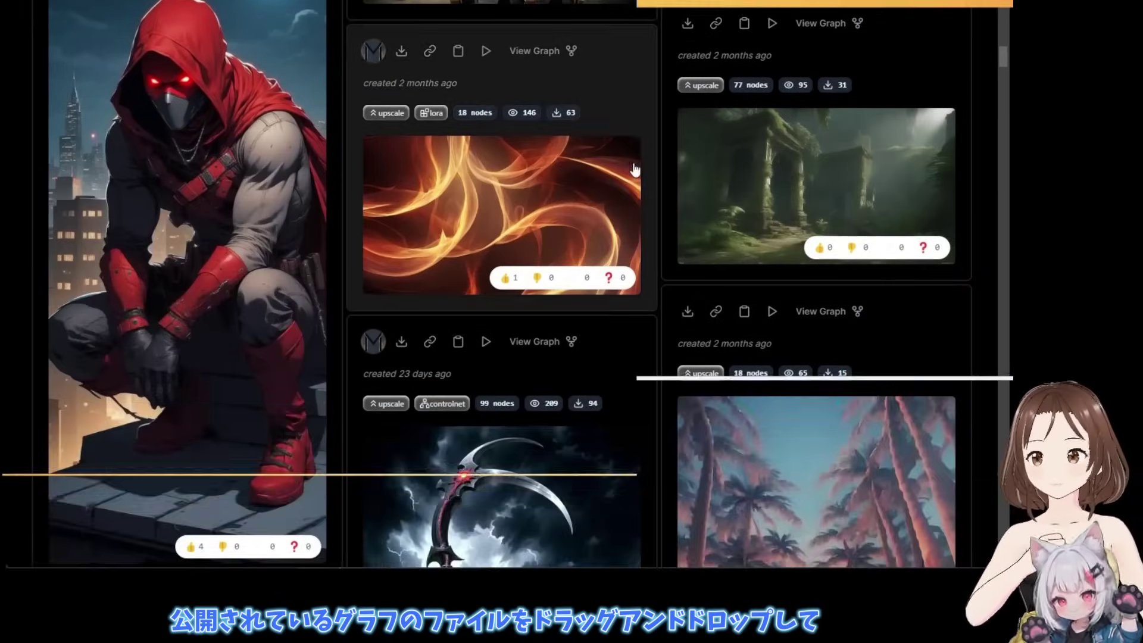
{"action": "scroll", "coordinate": [634, 169], "scroll_direction": "down", "scroll_amount": 12}
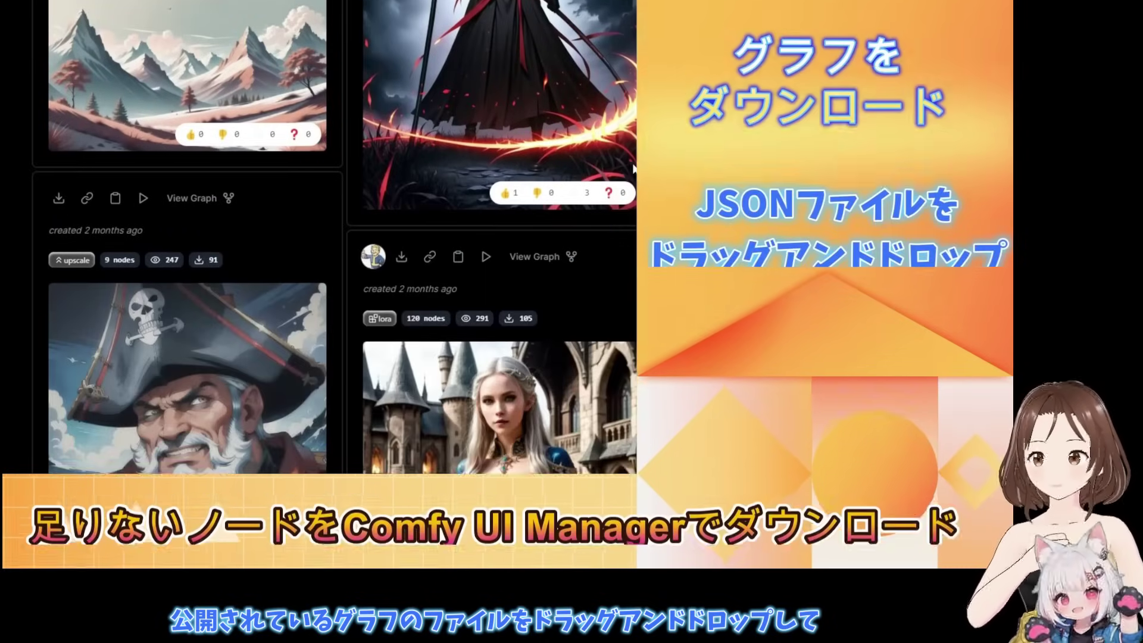
{"action": "scroll", "coordinate": [634, 169], "scroll_direction": "down", "scroll_amount": 15}
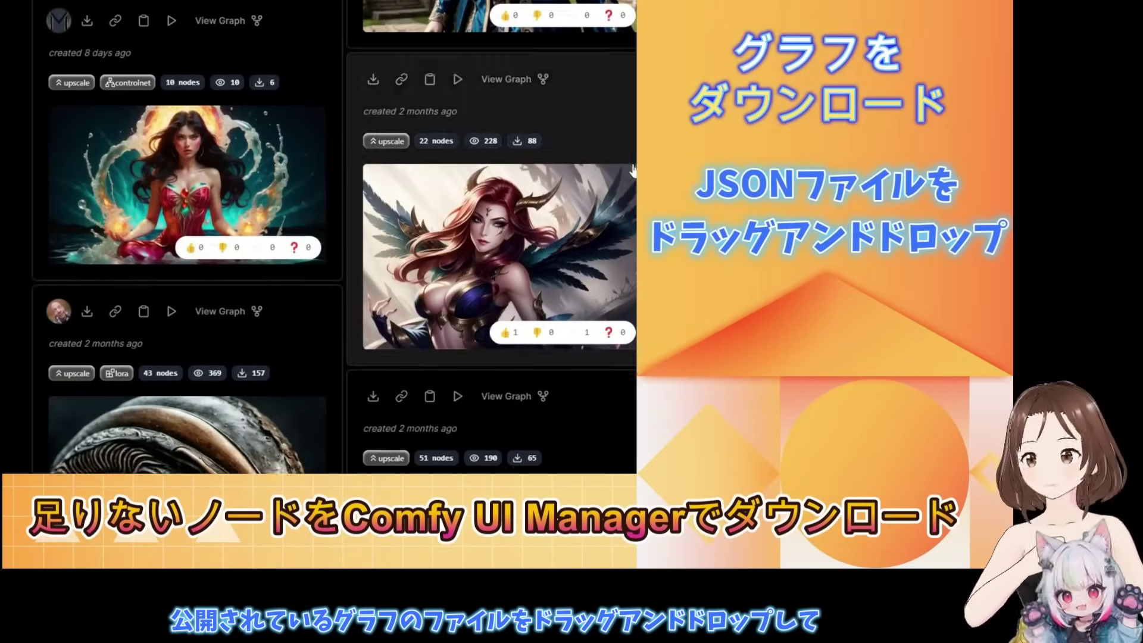
{"action": "scroll", "coordinate": [633, 170], "scroll_direction": "down", "scroll_amount": 12}
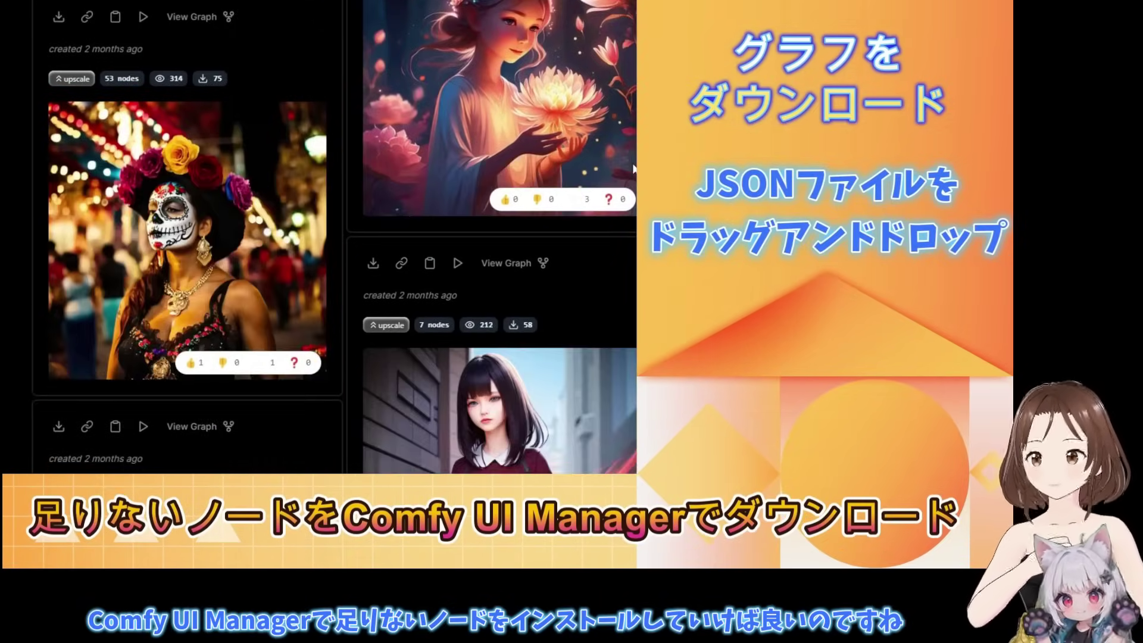
{"action": "scroll", "coordinate": [634, 169], "scroll_direction": "down", "scroll_amount": 12}
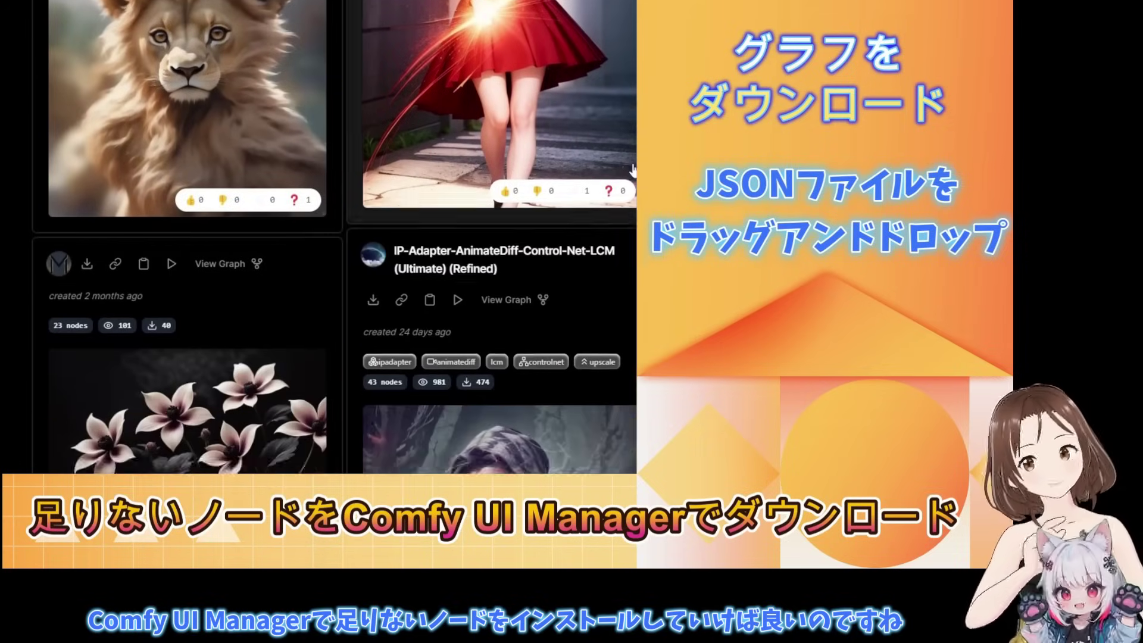
{"action": "scroll", "coordinate": [634, 169], "scroll_direction": "down", "scroll_amount": 10}
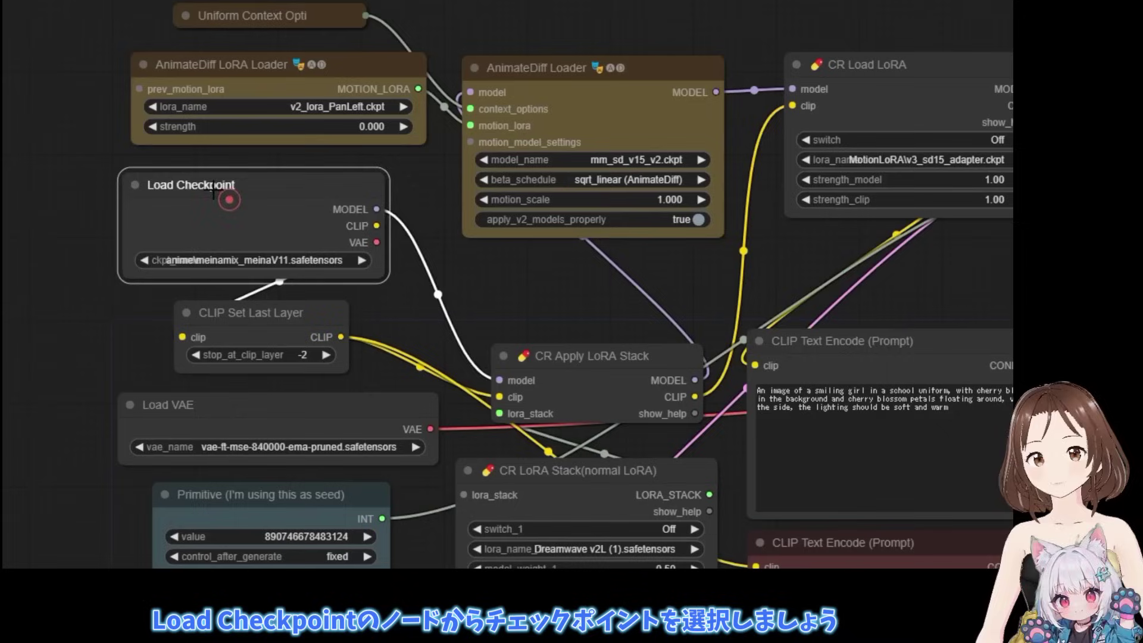
Step: Select anime\meinamix_meinaV11.safetensors as the checkpoint in the Load Checkpoint node
{"action": "left_click", "coordinate": [229, 196]}
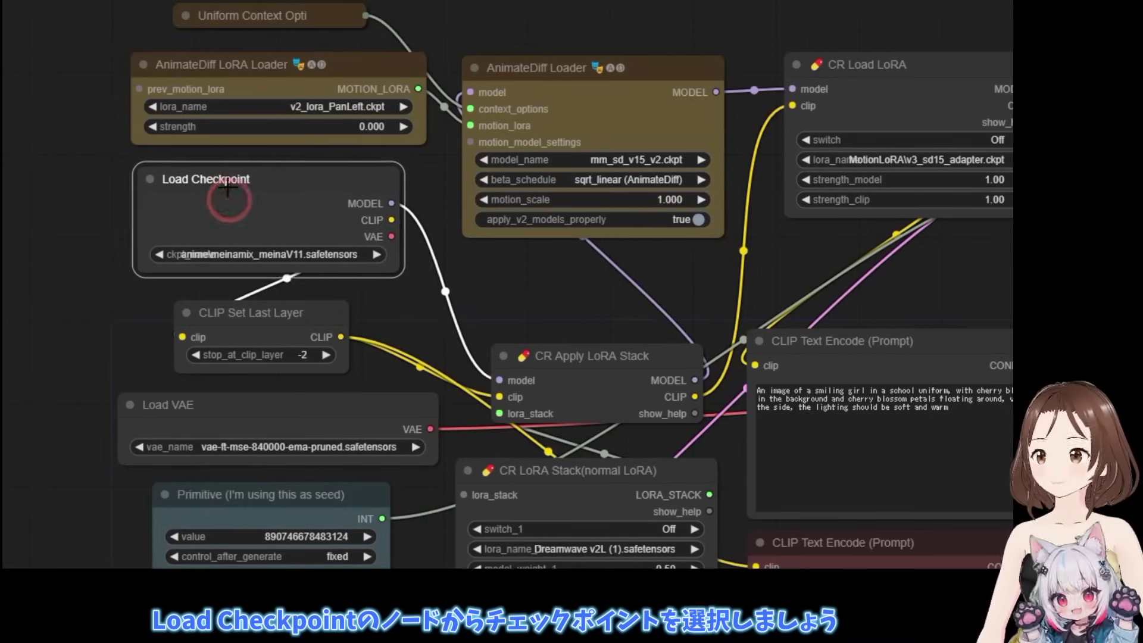
{"action": "left_click", "coordinate": [282, 245]}
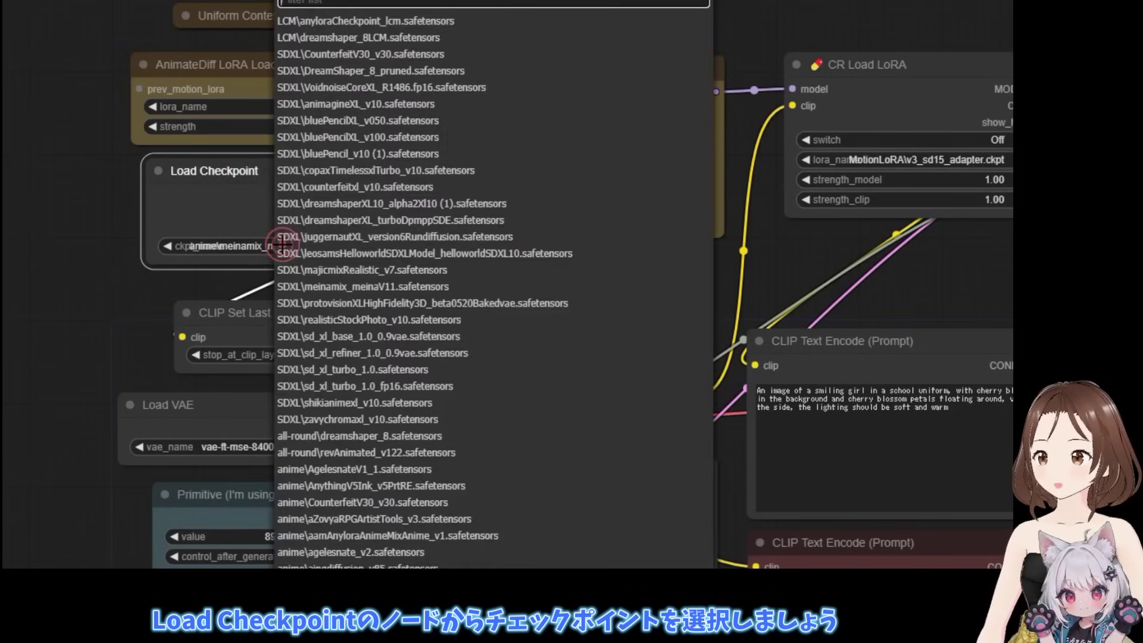
{"action": "scroll", "coordinate": [375, 395], "scroll_direction": "down", "scroll_amount": 8}
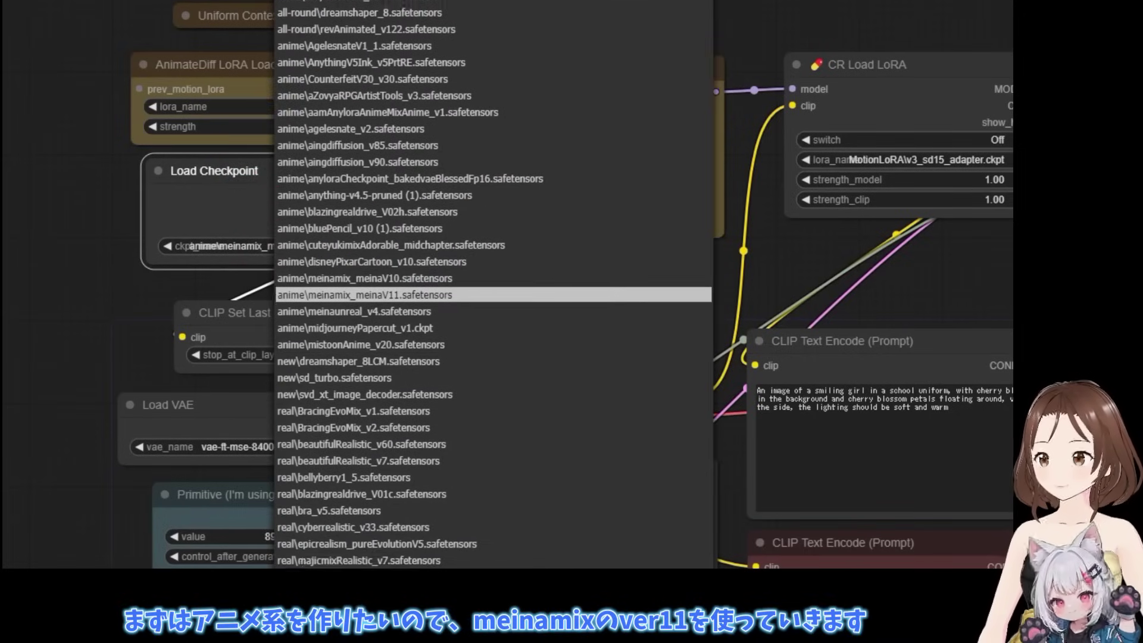
{"action": "left_click", "coordinate": [507, 287]}
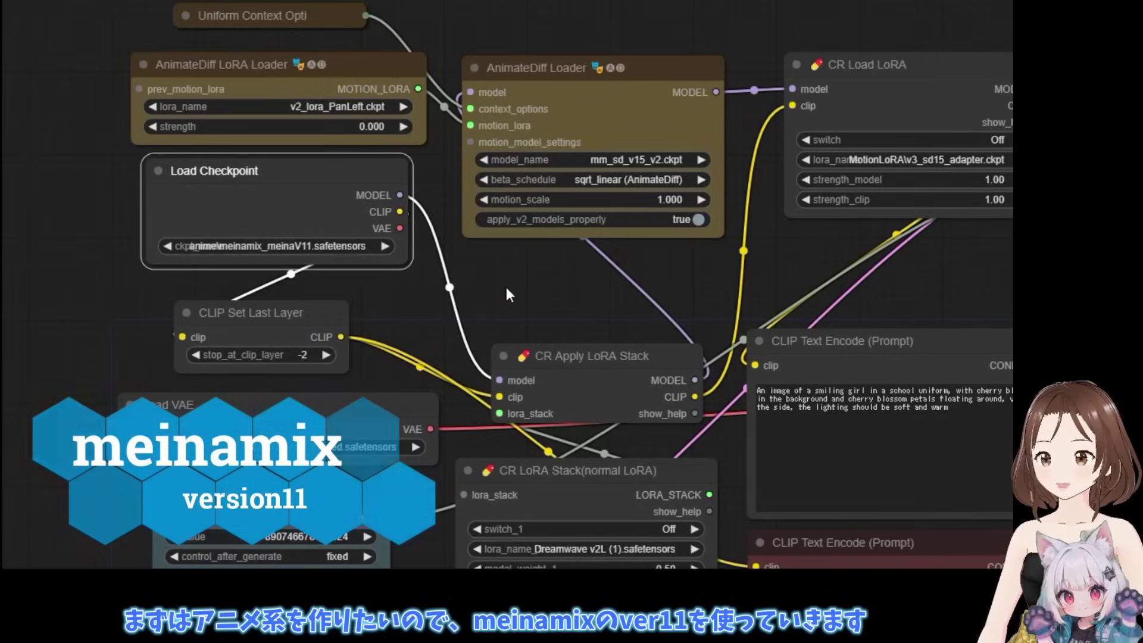
Step: Set the height to 768 in the Empty Latent Image (size and frames) node
{"action": "left_click_drag", "start_coordinate": [505, 301], "coordinate": [505, 5]}
{"action": "left_click", "coordinate": [345, 355]}
{"action": "double_click", "coordinate": [440, 352]}
{"action": "type", "text": "768"}
{"action": "key", "text": "Return"}
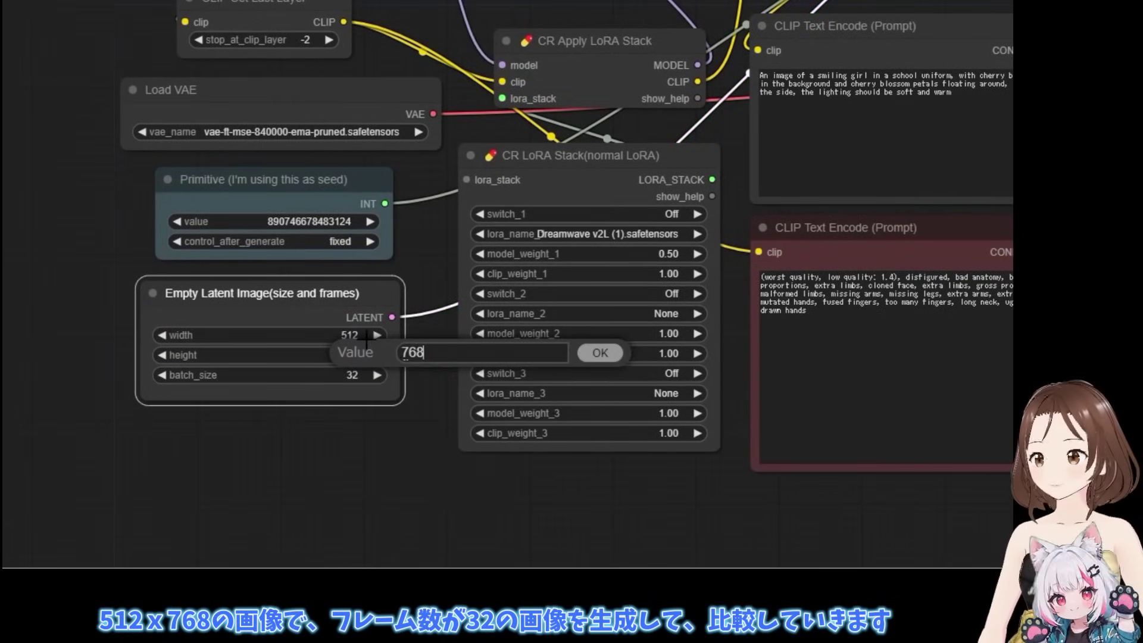
{"action": "key", "text": "Return"}
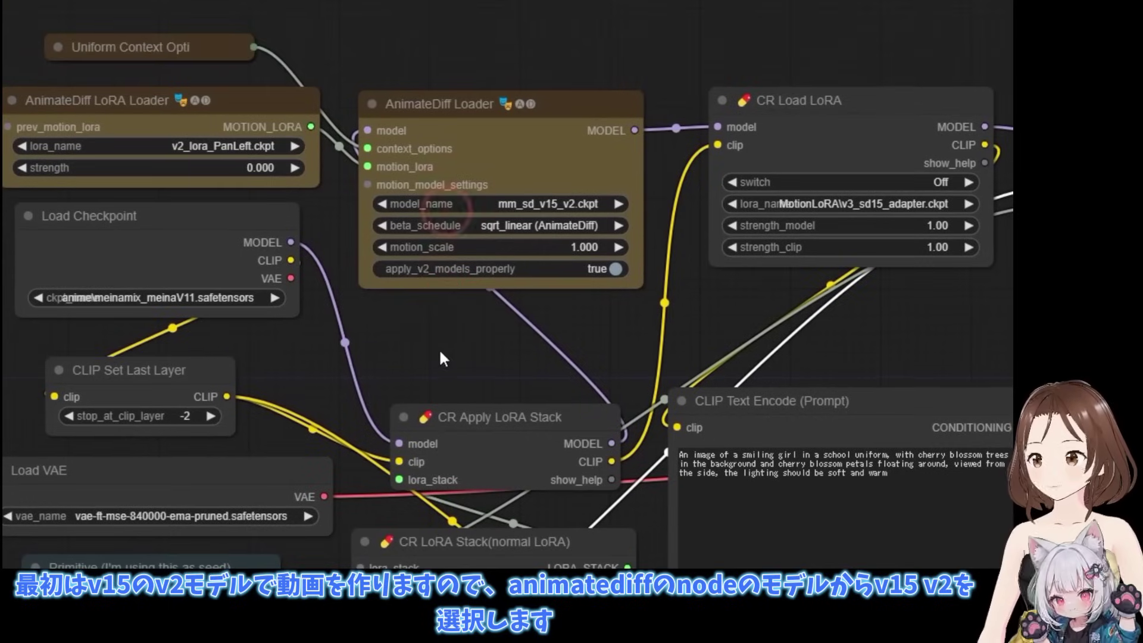
Step: Select mm_sd_v15_v2.ckpt as the motion model in the AnimateDiff Loader node
{"action": "left_click_drag", "start_coordinate": [470, 138], "coordinate": [480, 125]}
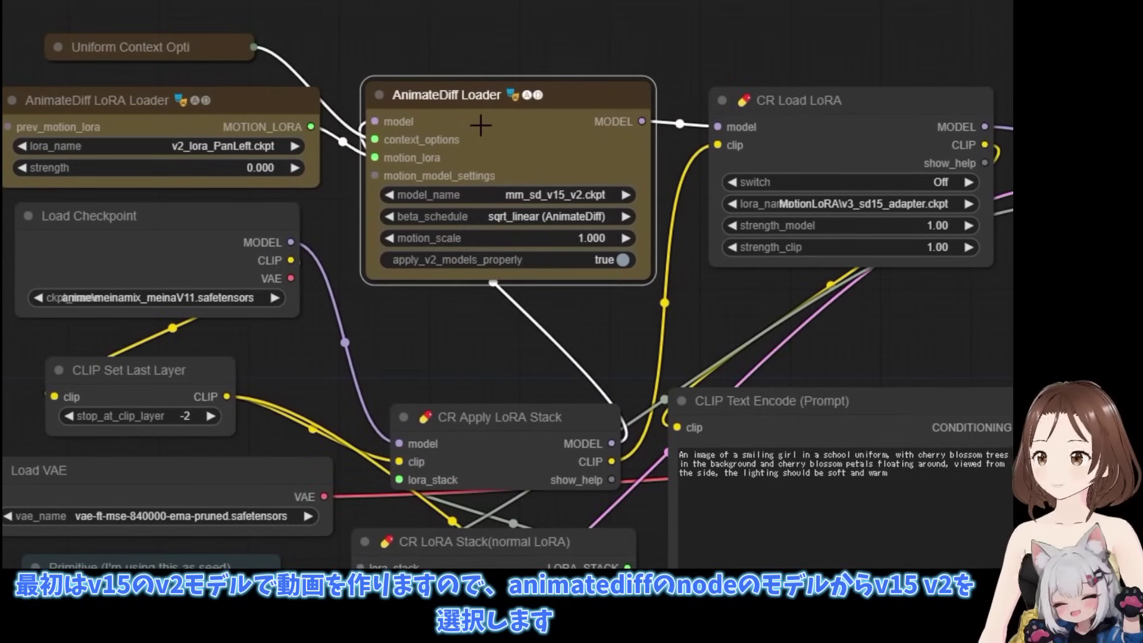
{"action": "left_click", "coordinate": [590, 200]}
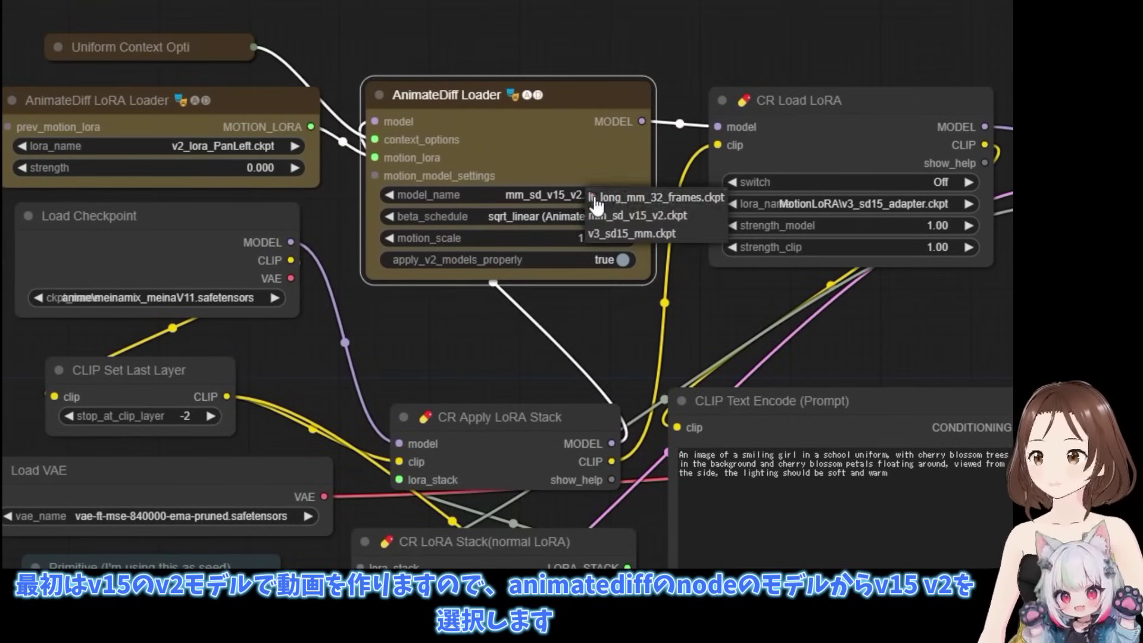
{"action": "left_click", "coordinate": [668, 215]}
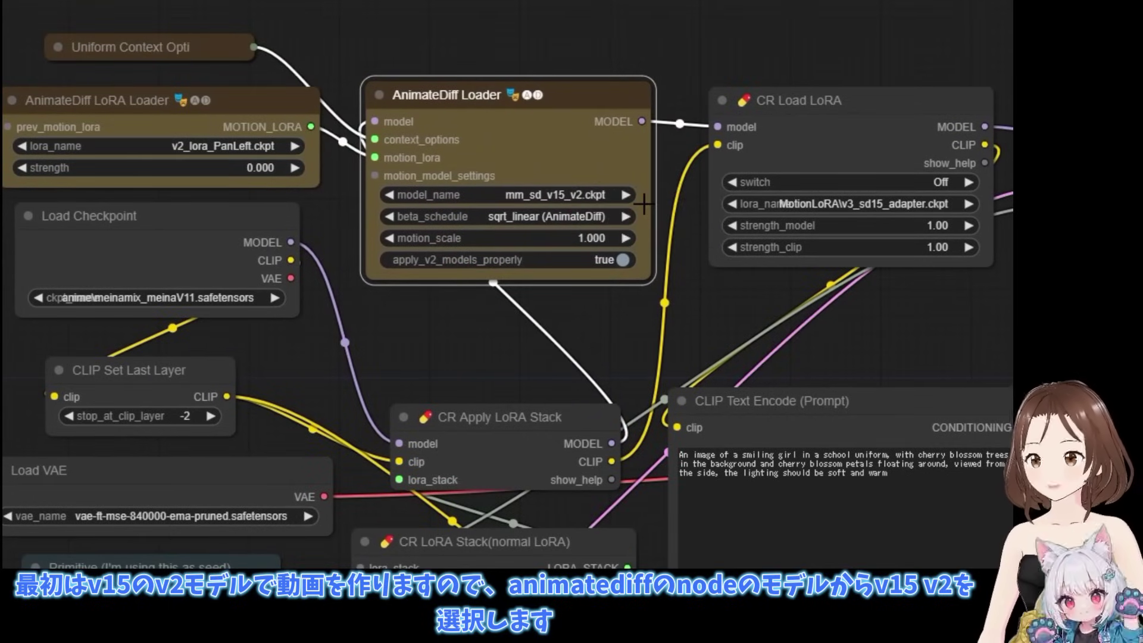
{"action": "left_click", "coordinate": [598, 310]}
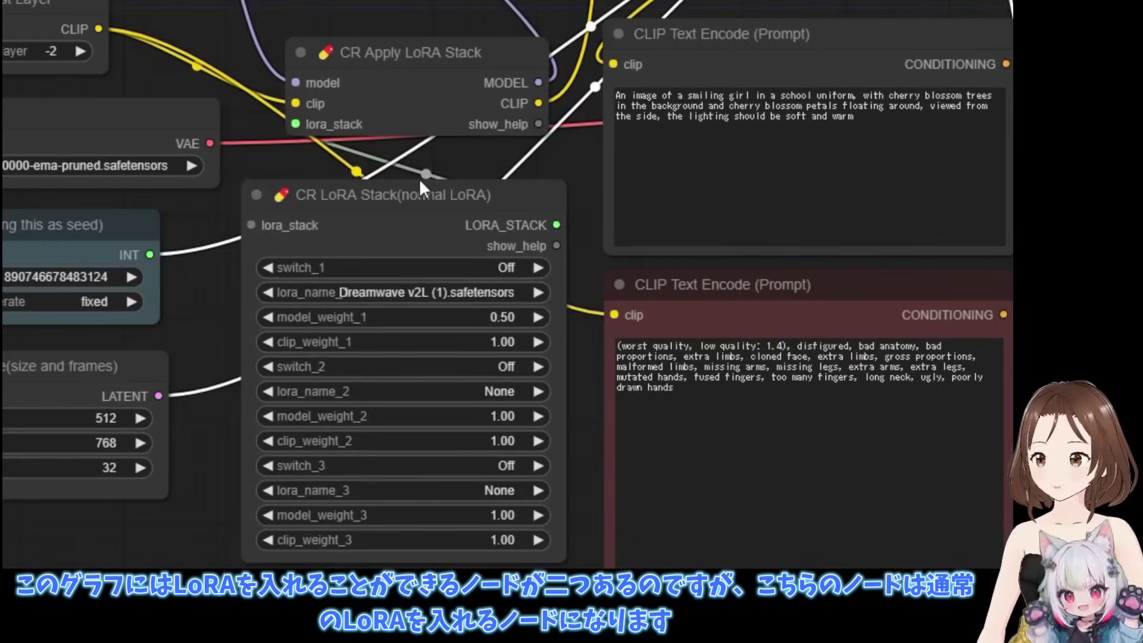
Step: Toggle the CR Load LoRA node's switch and return it to Off
{"action": "mouse_move", "coordinate": [420, 189]}
{"action": "left_mouse_down"}
{"action": "mouse_move", "coordinate": [396, 191]}
{"action": "mouse_move", "coordinate": [412, 173]}
{"action": "mouse_move", "coordinate": [417, 186]}
{"action": "mouse_move", "coordinate": [389, 189]}
{"action": "mouse_move", "coordinate": [411, 184]}
{"action": "left_mouse_up"}
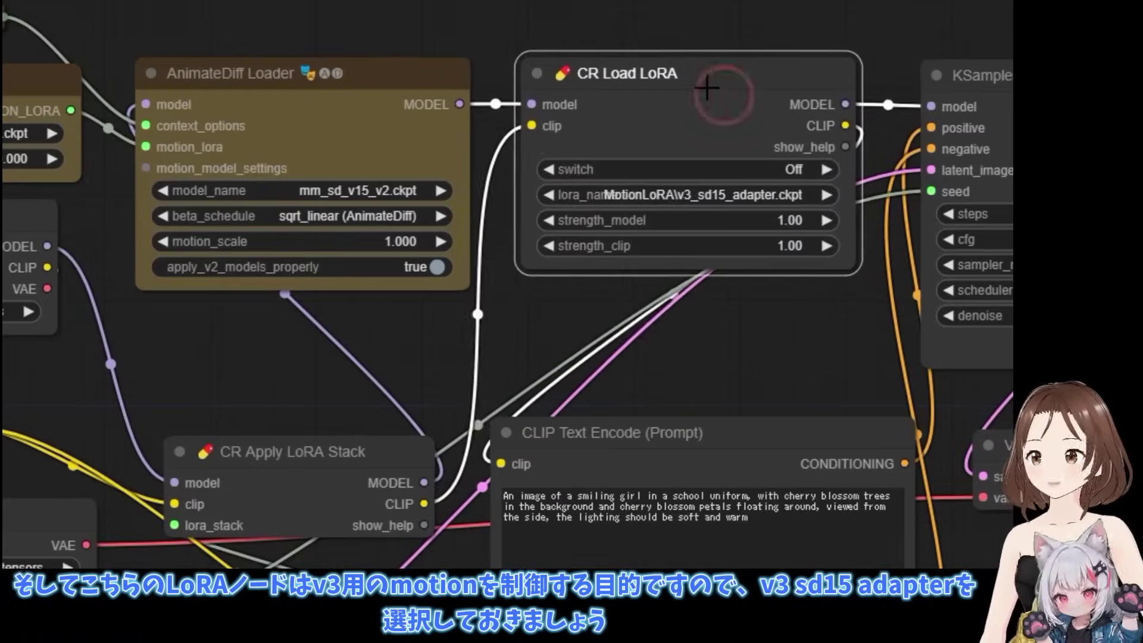
{"action": "left_click", "coordinate": [696, 95]}
{"action": "left_click_drag", "start_coordinate": [695, 95], "coordinate": [716, 84]}
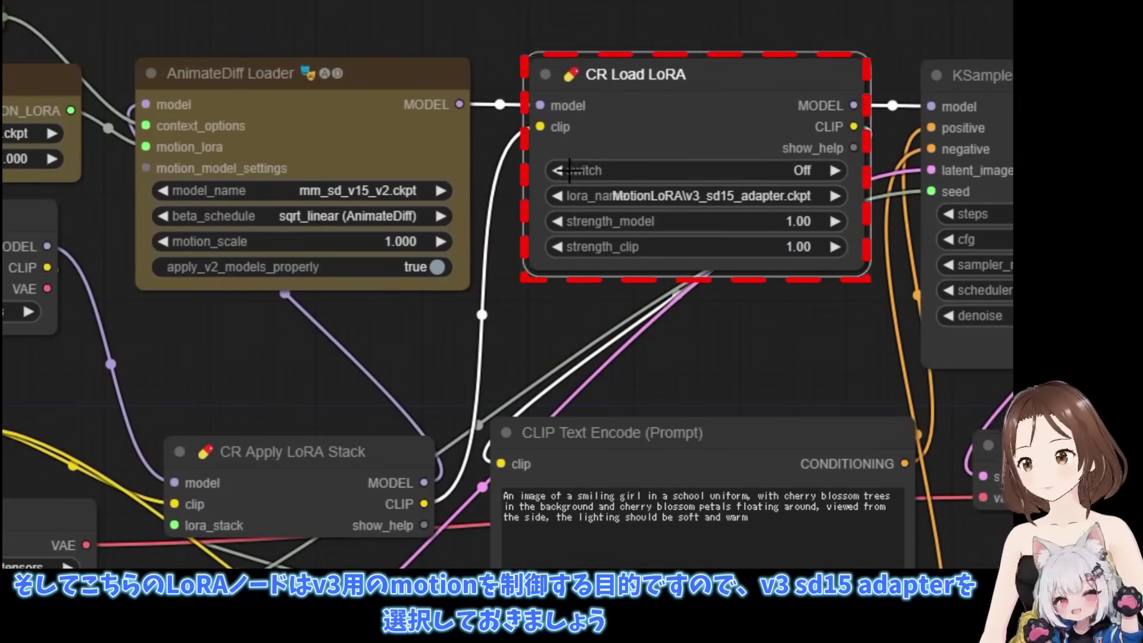
{"action": "left_click", "coordinate": [556, 171]}
{"action": "left_click", "coordinate": [834, 170]}
{"action": "left_click", "coordinate": [458, 389]}
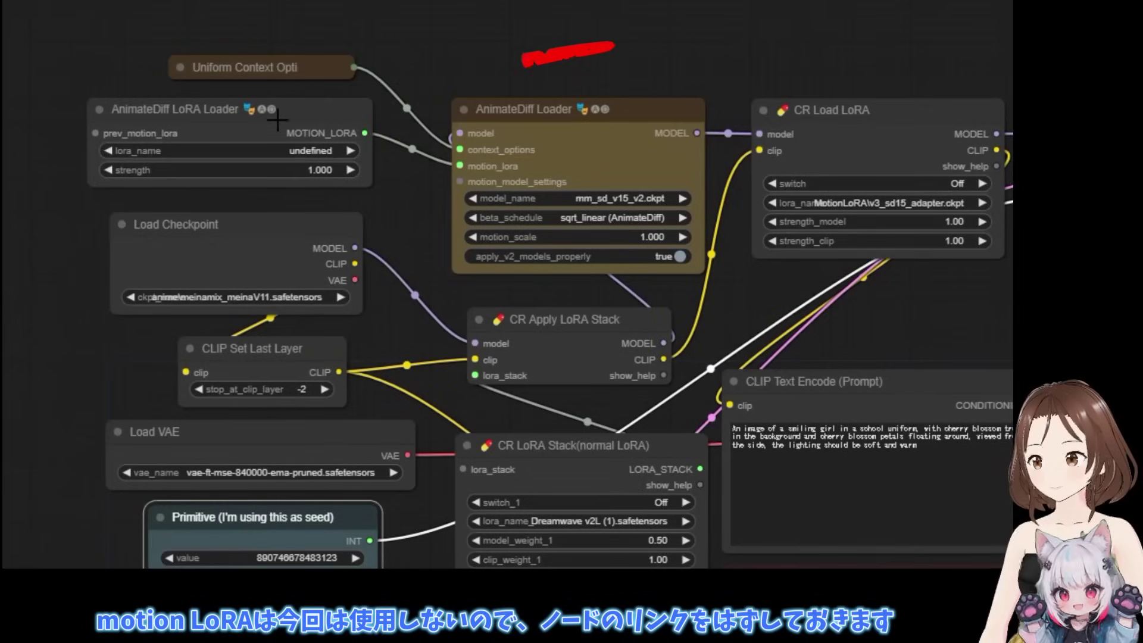
Step: Disconnect the AnimateDiff LoRA Loader from the motion_lora input of the AnimateDiff Loader
{"action": "left_click", "coordinate": [129, 80]}
{"action": "left_click_drag", "start_coordinate": [284, 113], "coordinate": [284, 118]}
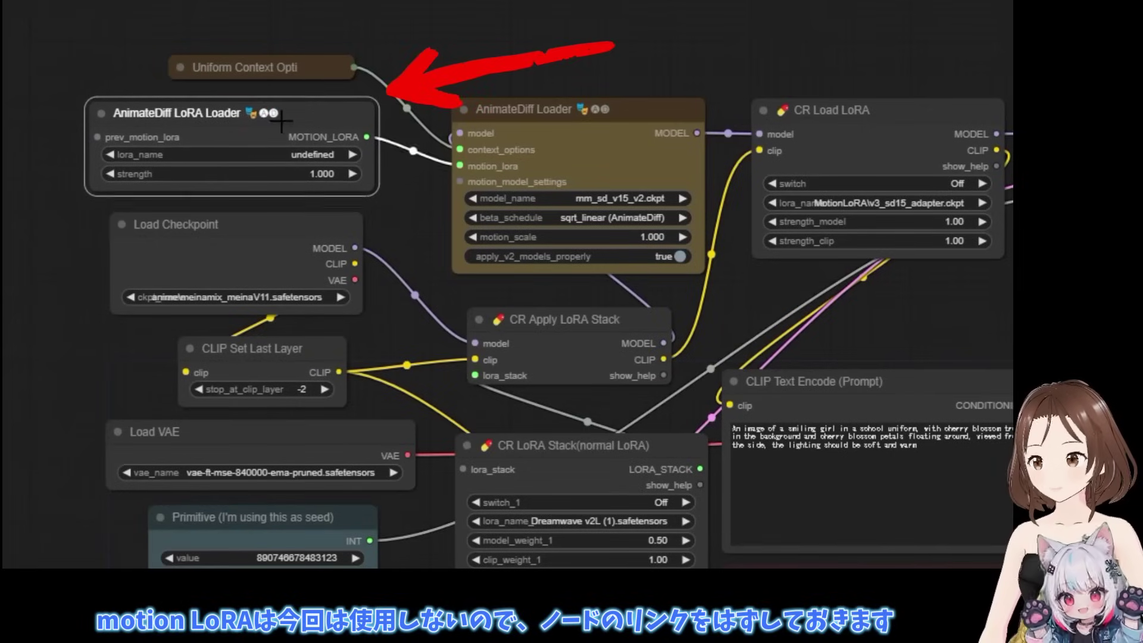
{"action": "left_click_drag", "start_coordinate": [456, 166], "coordinate": [365, 136]}
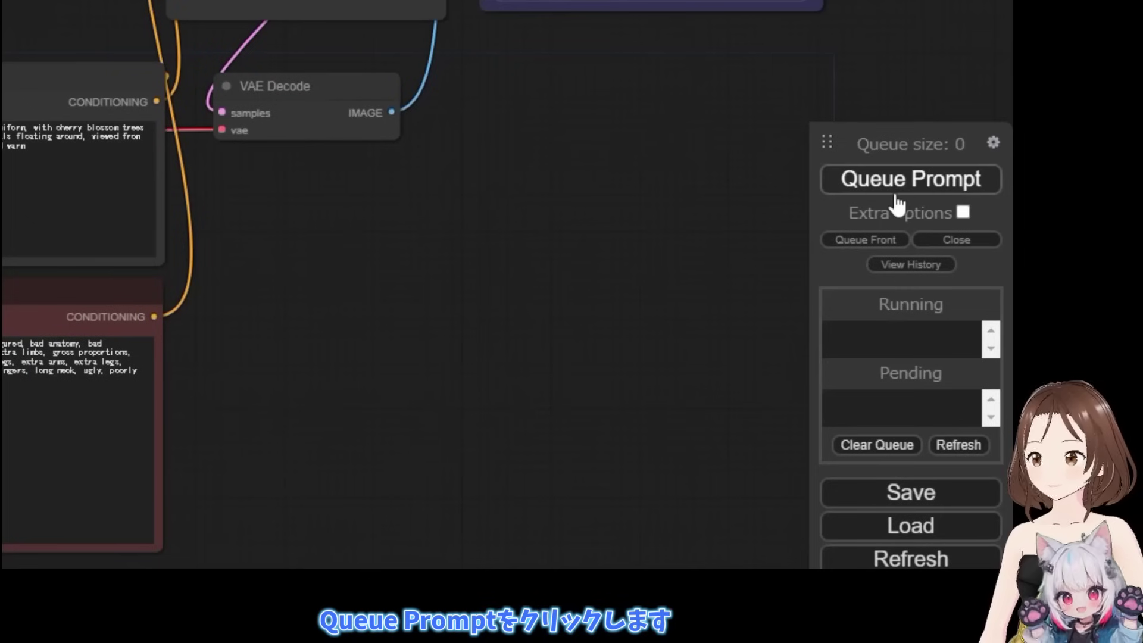
Step: Queue the prompt to generate the animation and examine the preview in the Video Combine node up close
{"action": "left_click", "coordinate": [899, 183]}
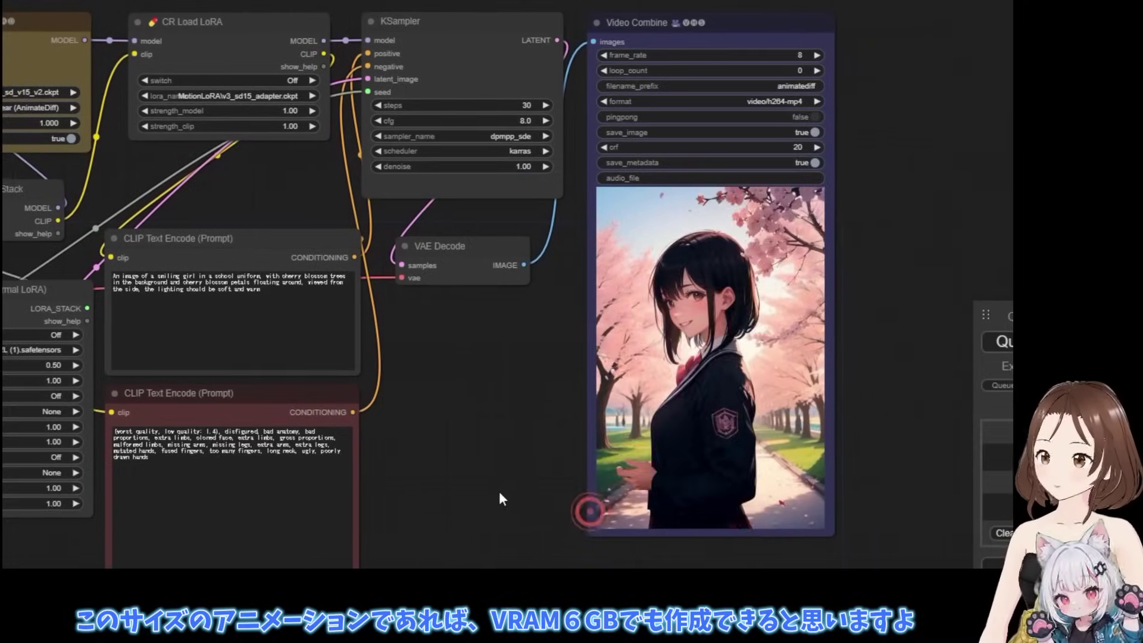
{"action": "scroll", "coordinate": [445, 495], "scroll_direction": "up", "scroll_amount": 3}
{"action": "left_click_drag", "start_coordinate": [424, 459], "coordinate": [199, 493]}
{"action": "scroll", "coordinate": [777, 485], "scroll_direction": "up", "scroll_amount": 1}
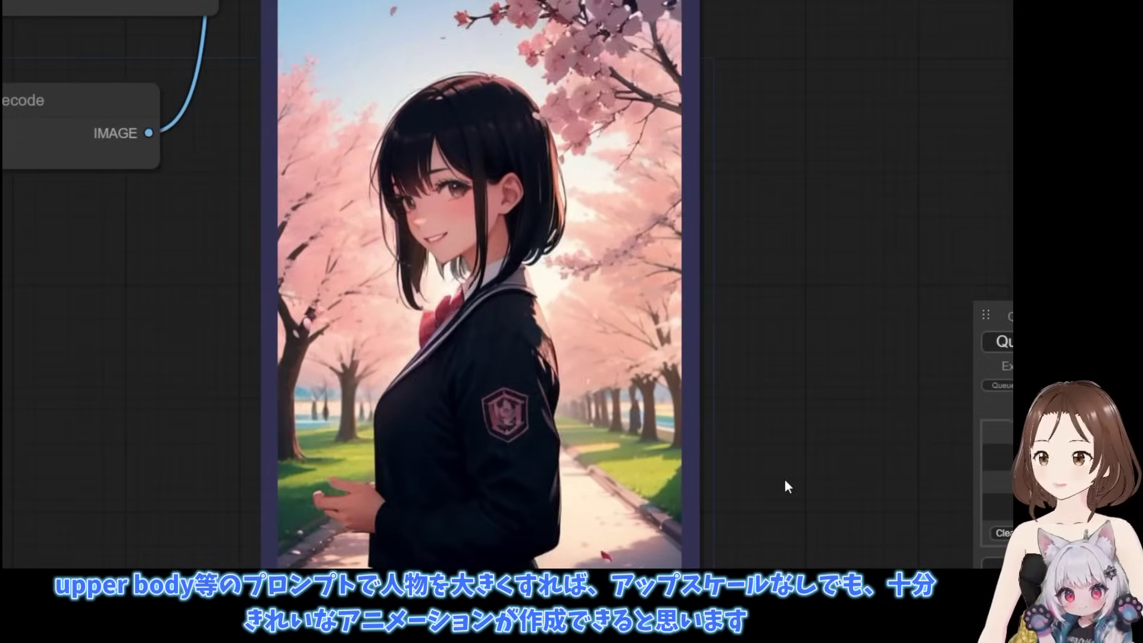
{"action": "left_click_drag", "start_coordinate": [783, 485], "coordinate": [767, 486]}
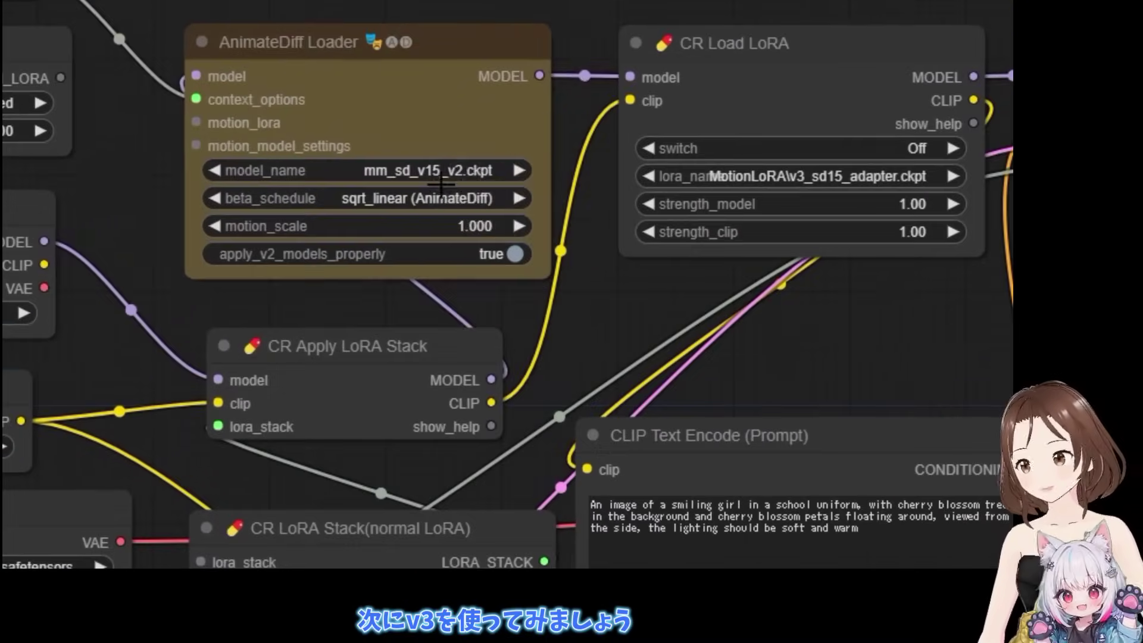
Step: Switch the AnimateDiff Loader's motion model to v3_sd15_mm.ckpt and set apply_v2_models_properly to false
{"action": "left_click", "coordinate": [338, 93]}
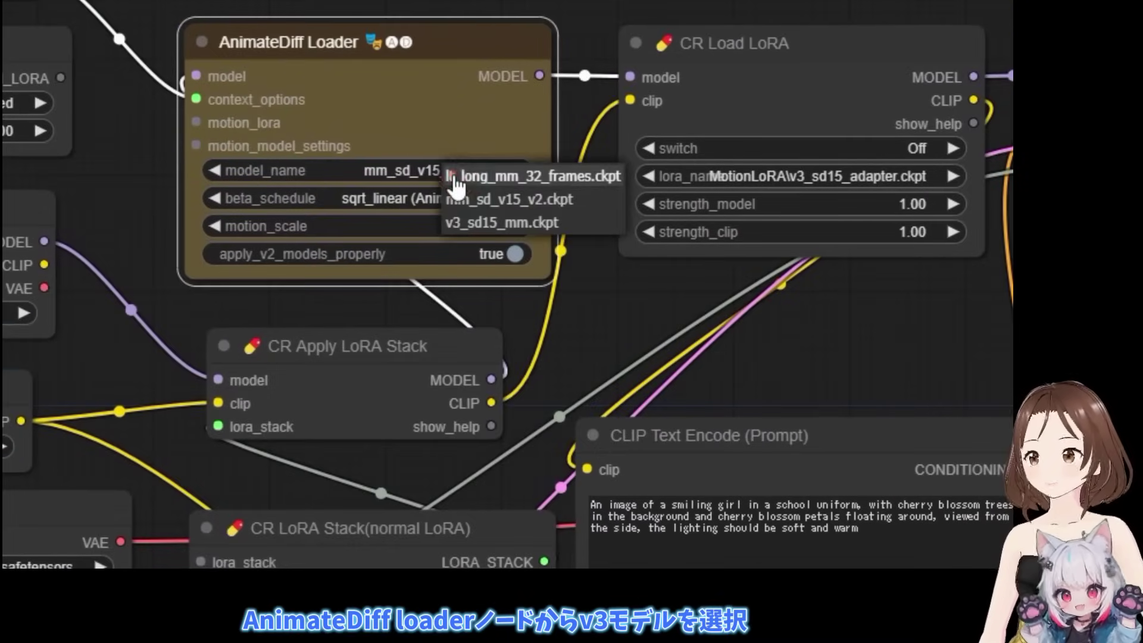
{"action": "left_click", "coordinate": [518, 223]}
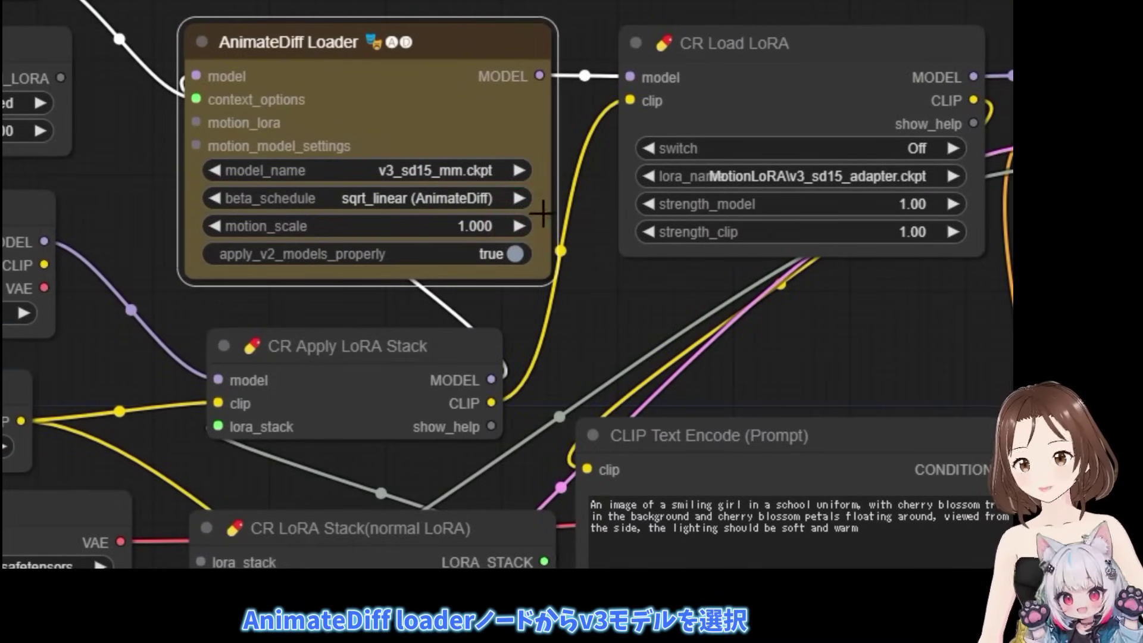
{"action": "left_click", "coordinate": [515, 254]}
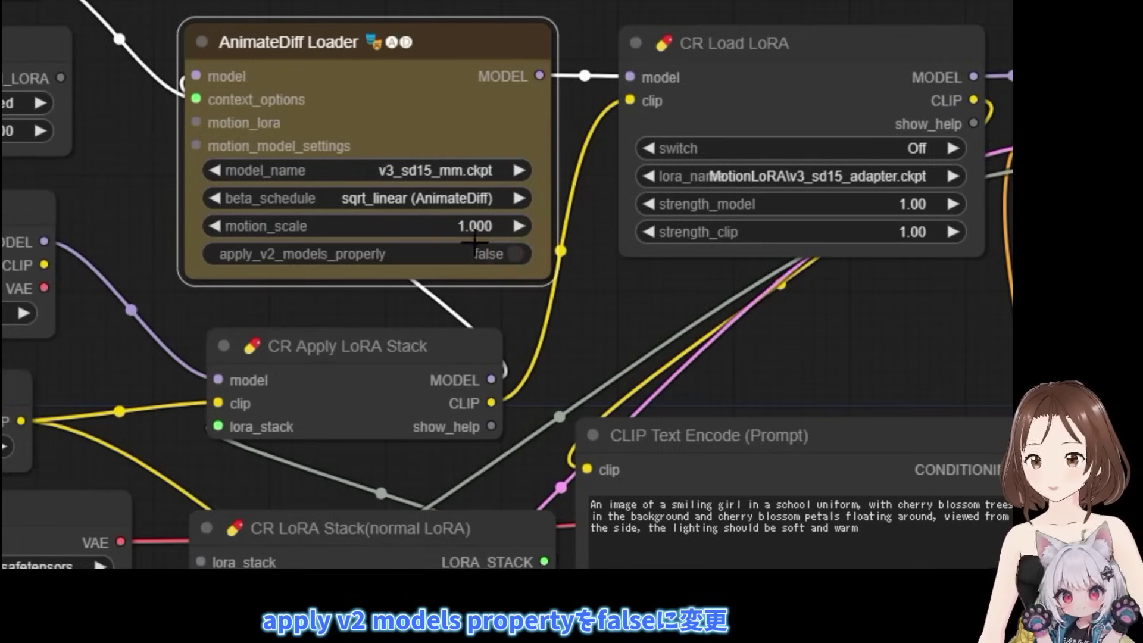
{"action": "left_click_drag", "start_coordinate": [893, 355], "coordinate": [868, 330]}
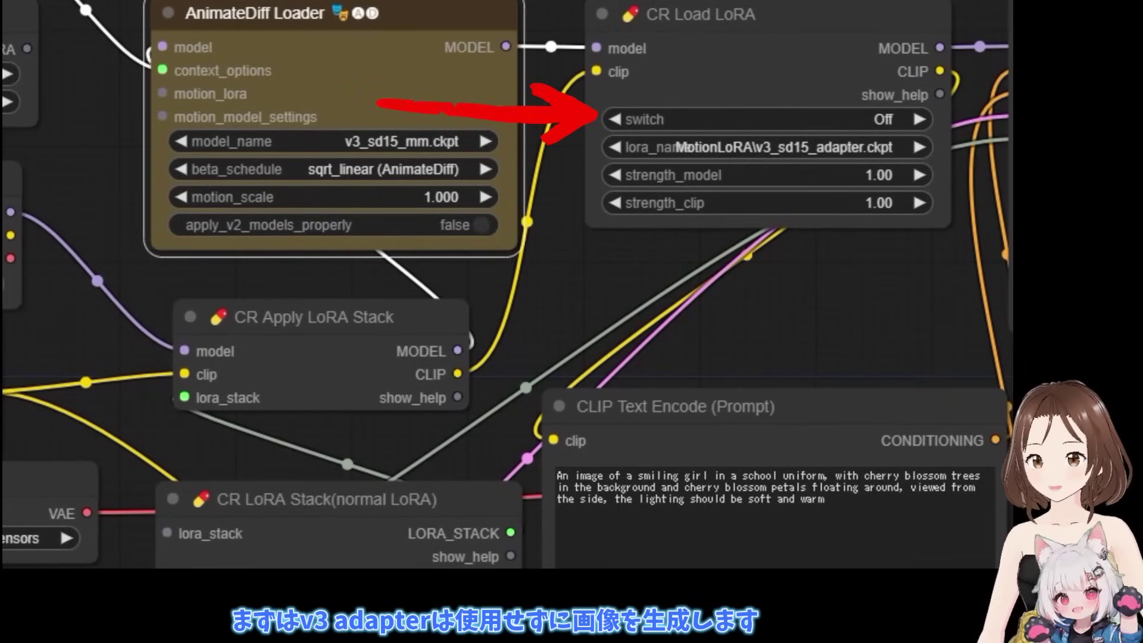